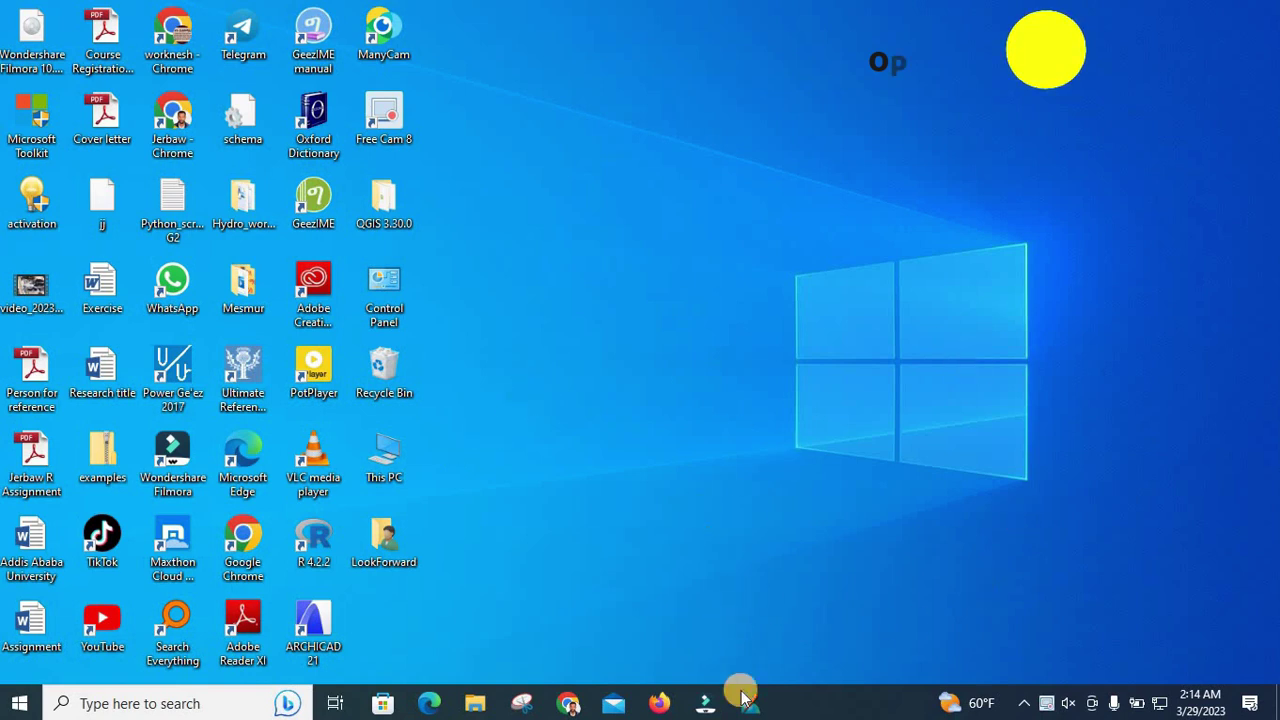
# Refresh the Windows desktop from its right-click menu.
pyautogui.rightClick(610, 86)
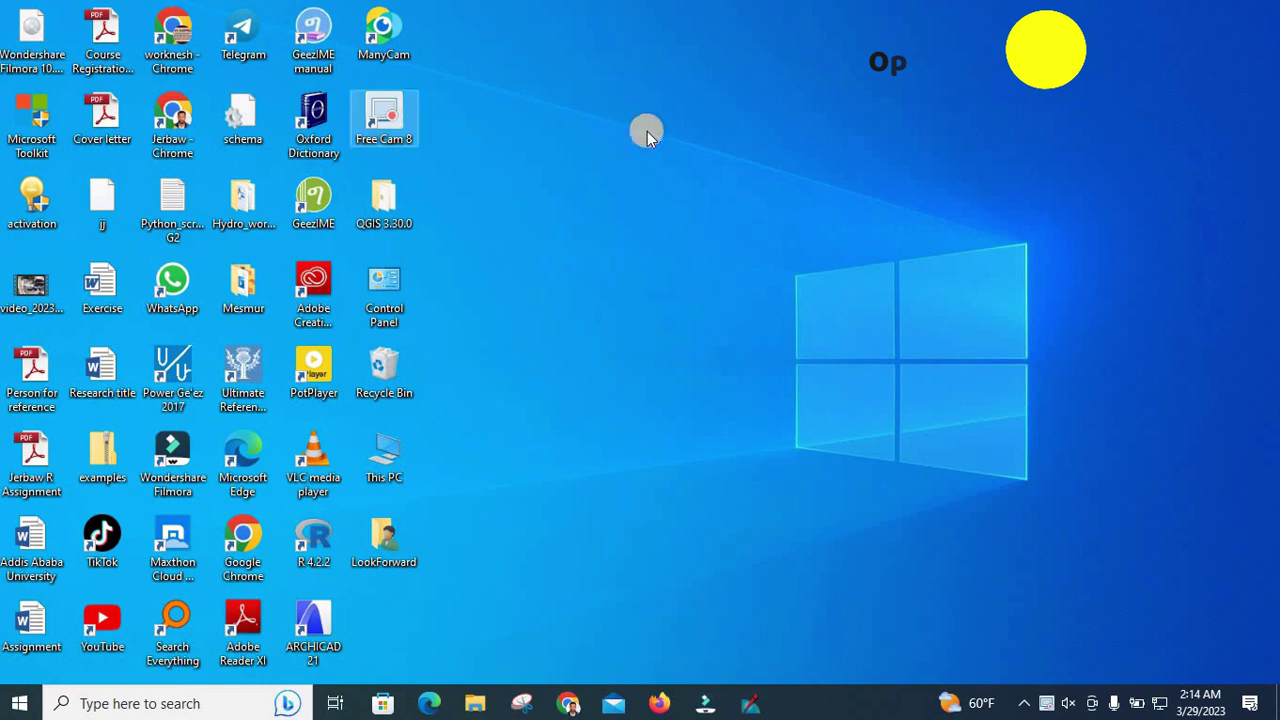
pyautogui.click(664, 142)
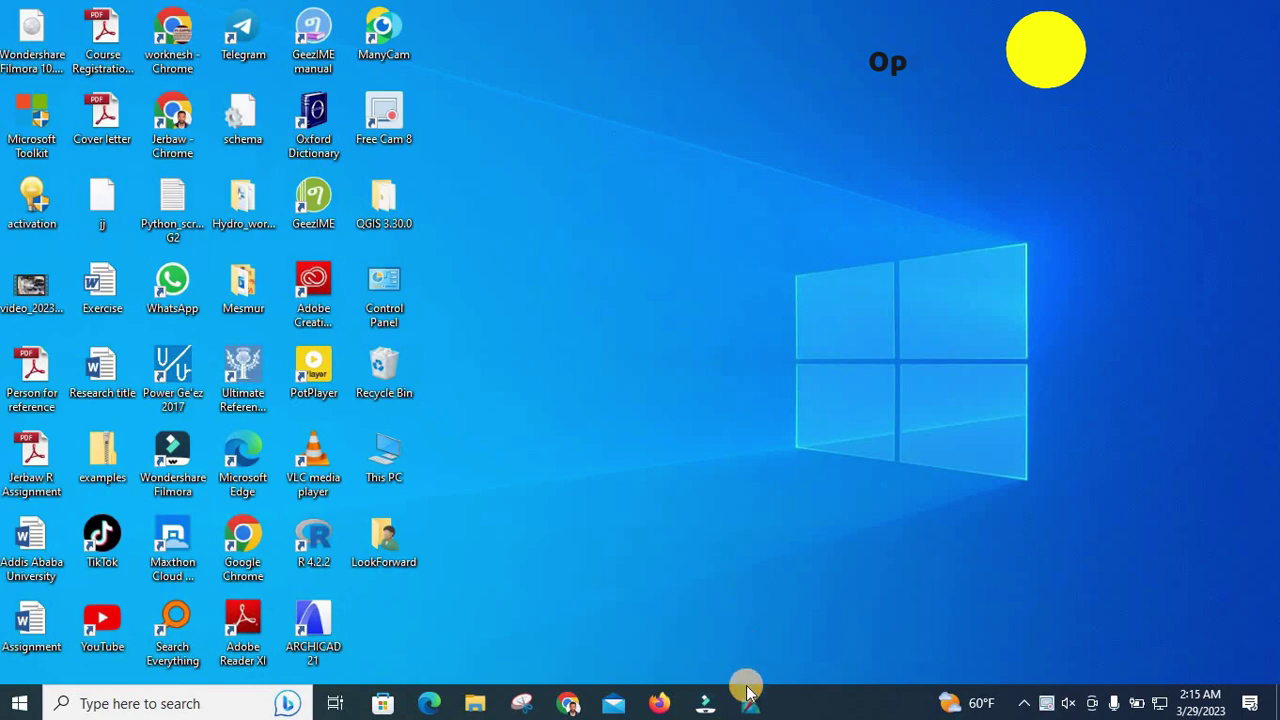
# Bring the ERDAS IMAGINE 2014 window to the front and maximize it.
pyautogui.moveTo(748, 706)
pyautogui.click(650, 630)
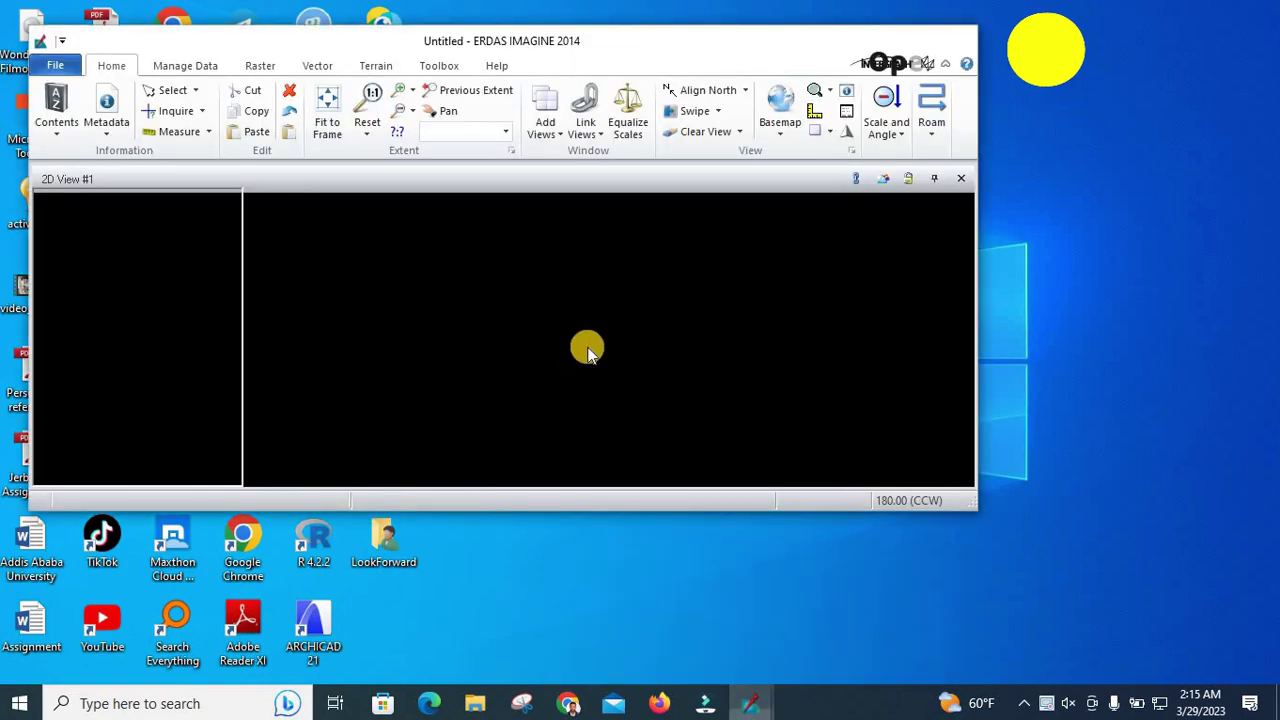
pyautogui.click(912, 40)
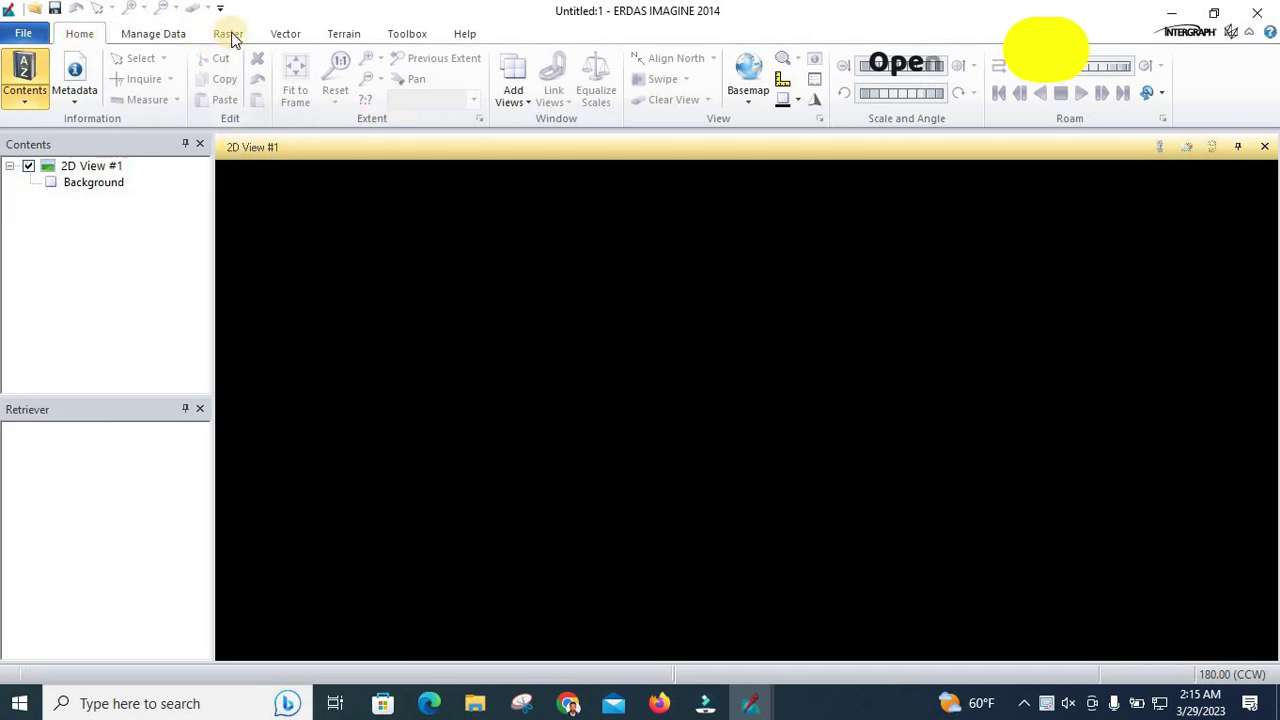
pyautogui.rightClick(295, 223)
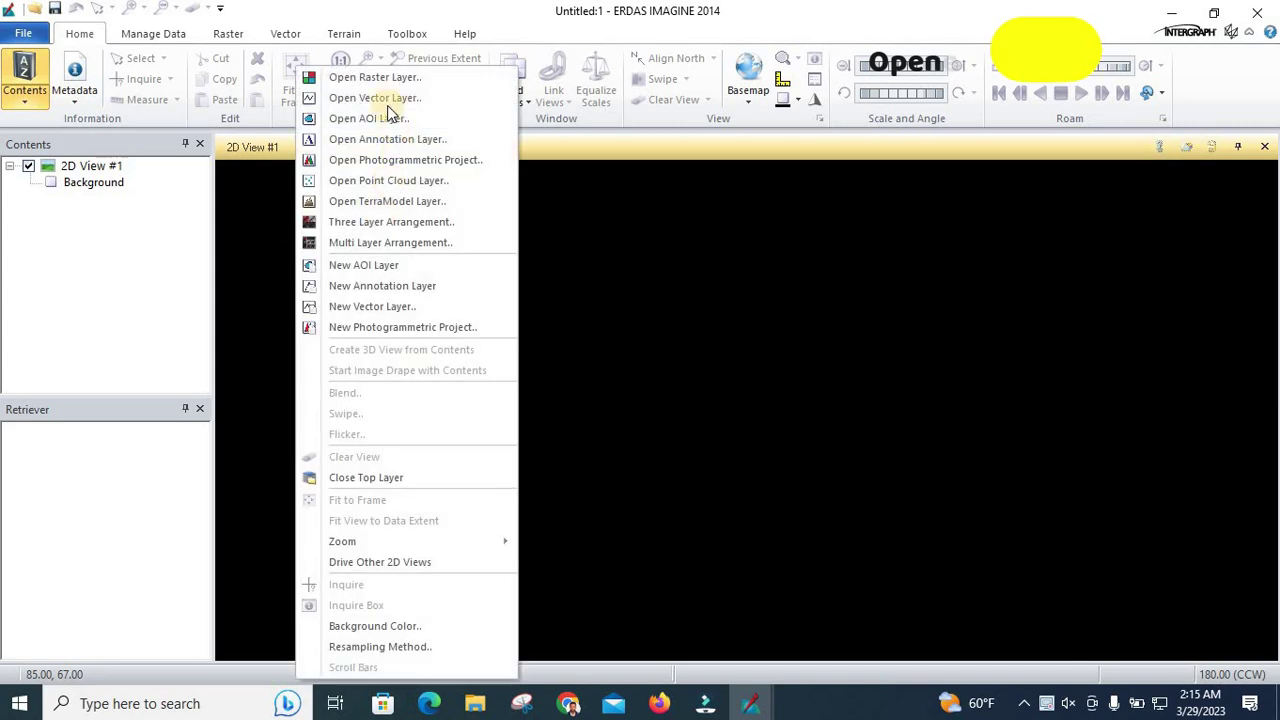
pyautogui.click(591, 107)
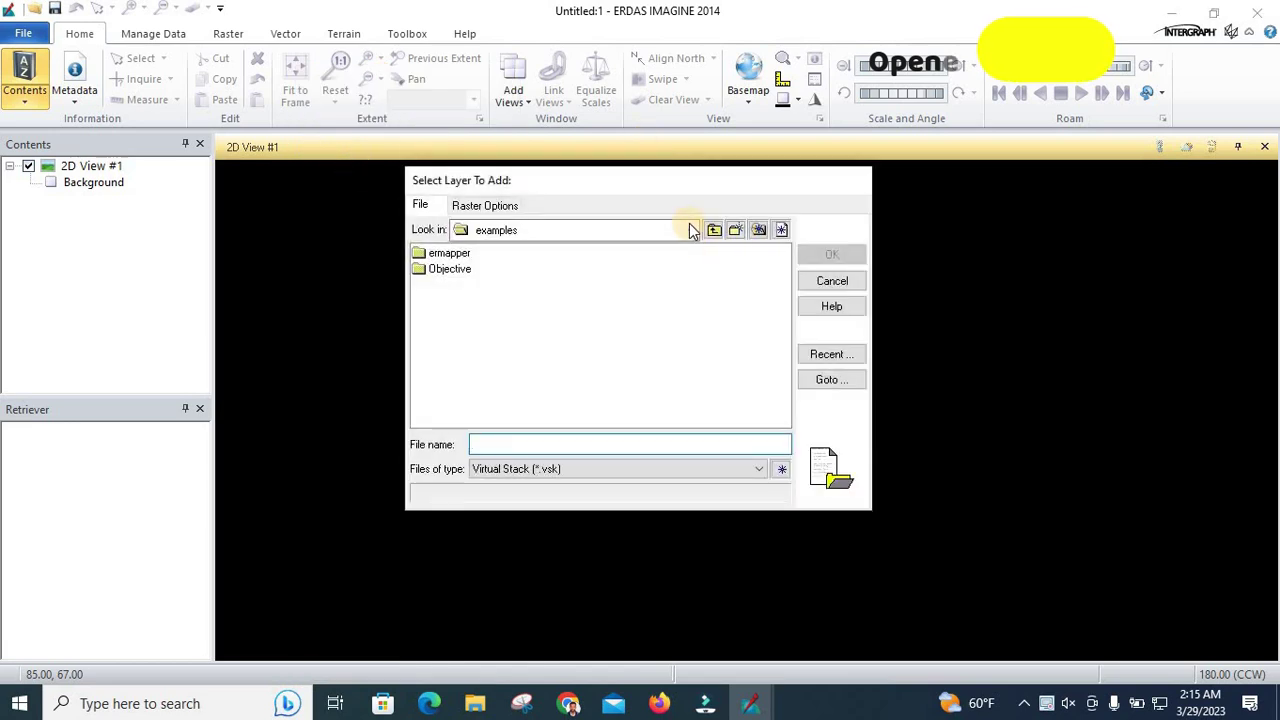
pyautogui.click(690, 230)
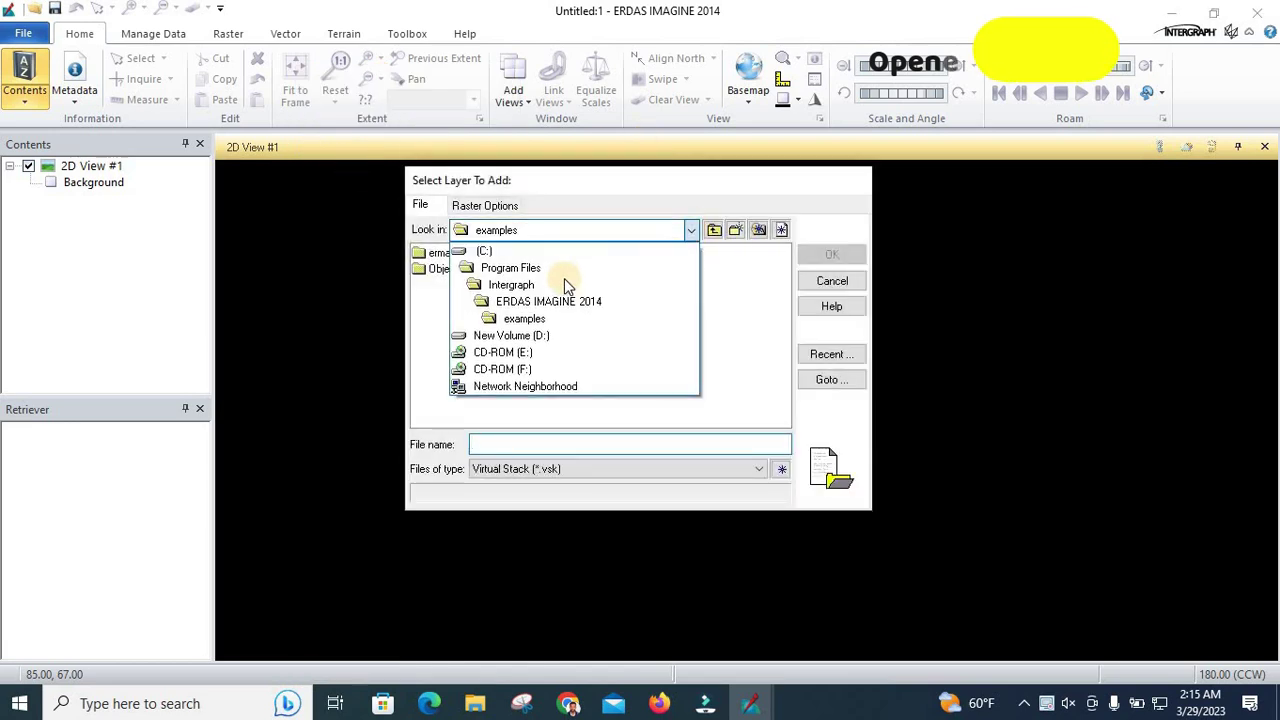
pyautogui.click(515, 337)
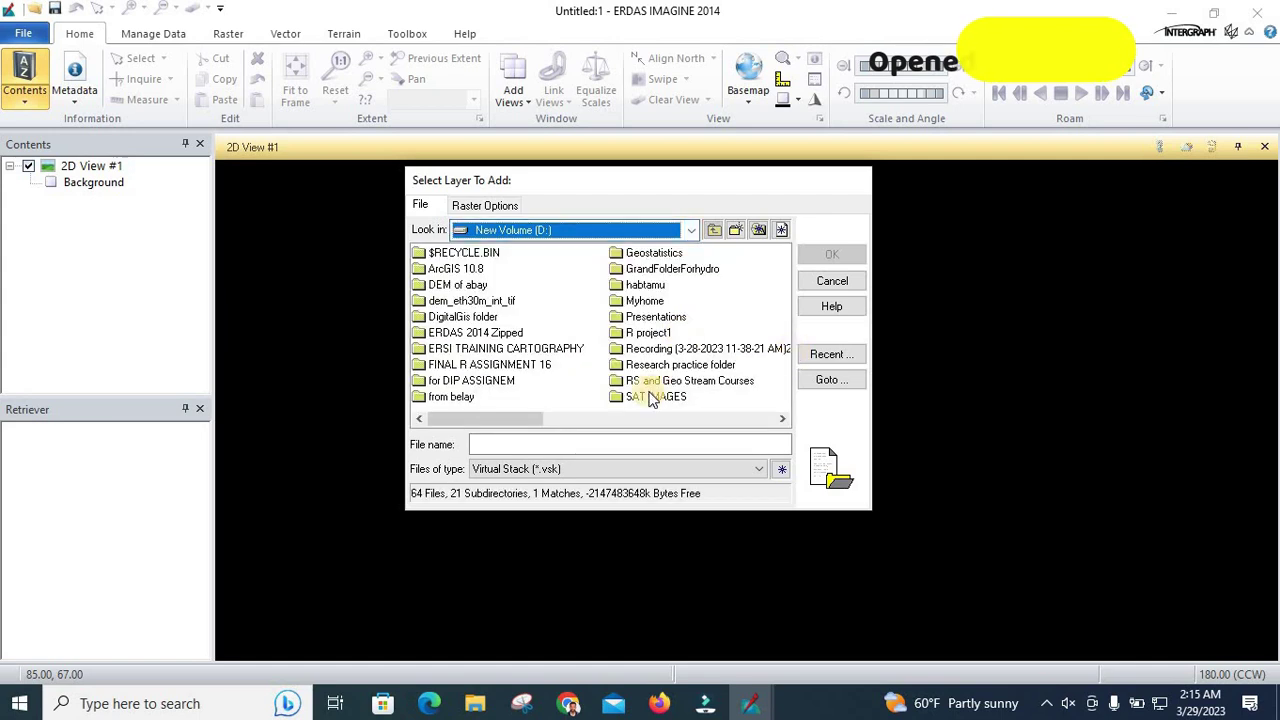
pyautogui.doubleClick(651, 397)
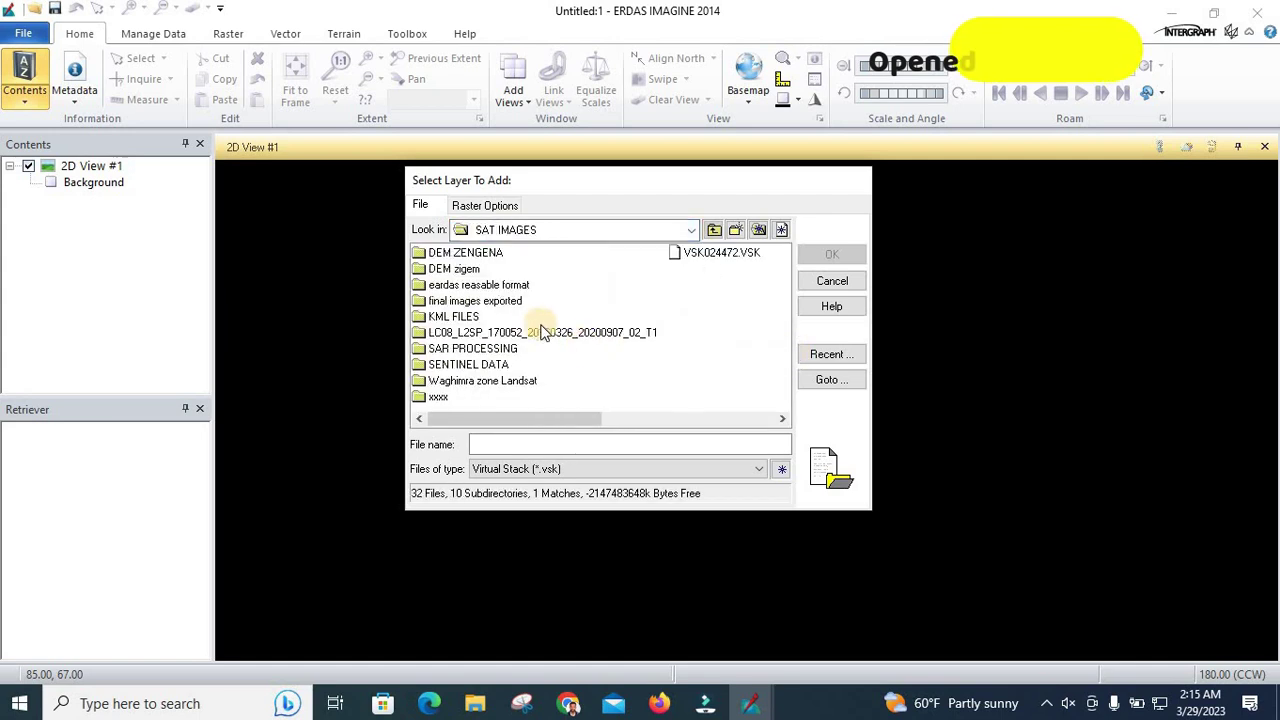
pyautogui.doubleClick(519, 333)
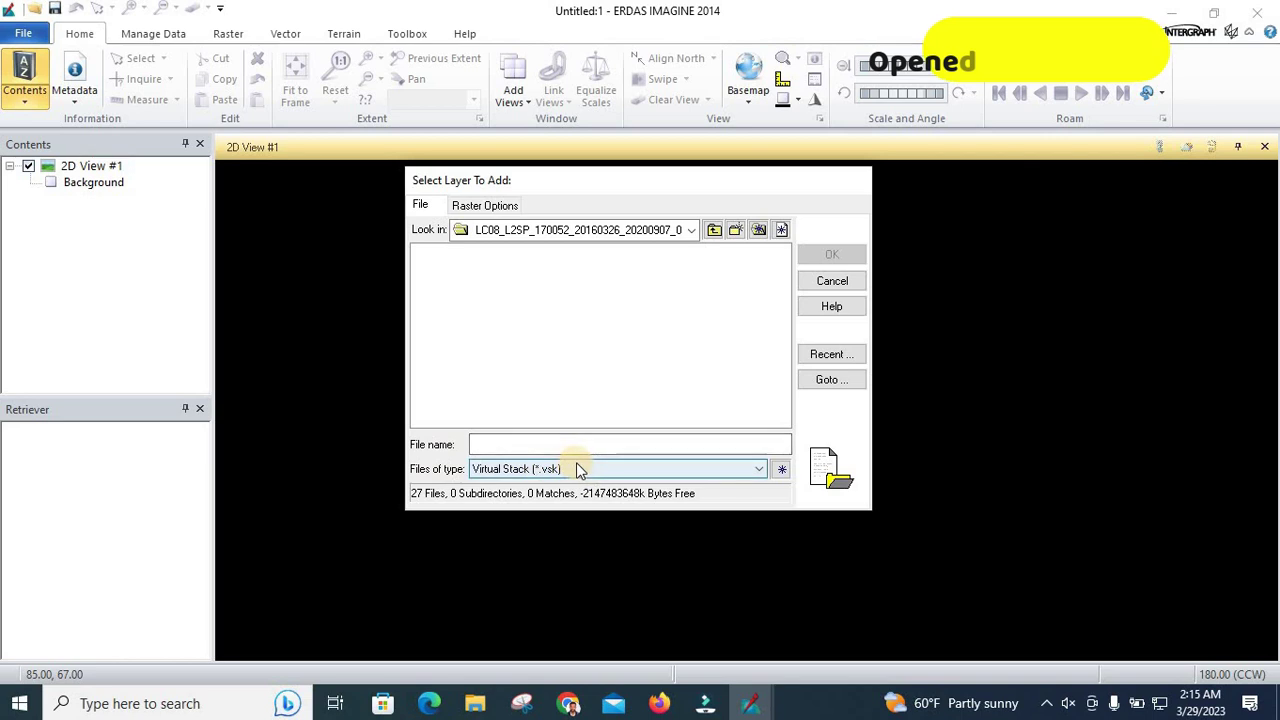
pyautogui.click(640, 467)
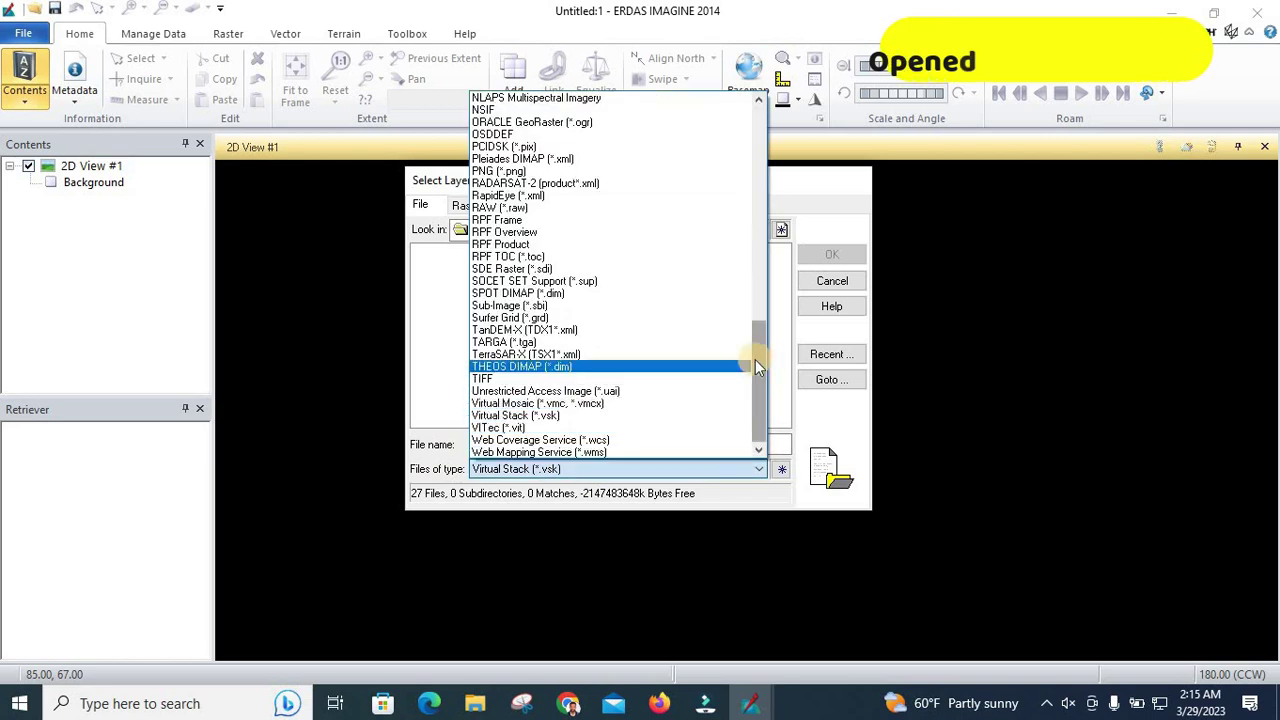
pyautogui.moveTo(760, 154); pyautogui.dragTo(760, 146)
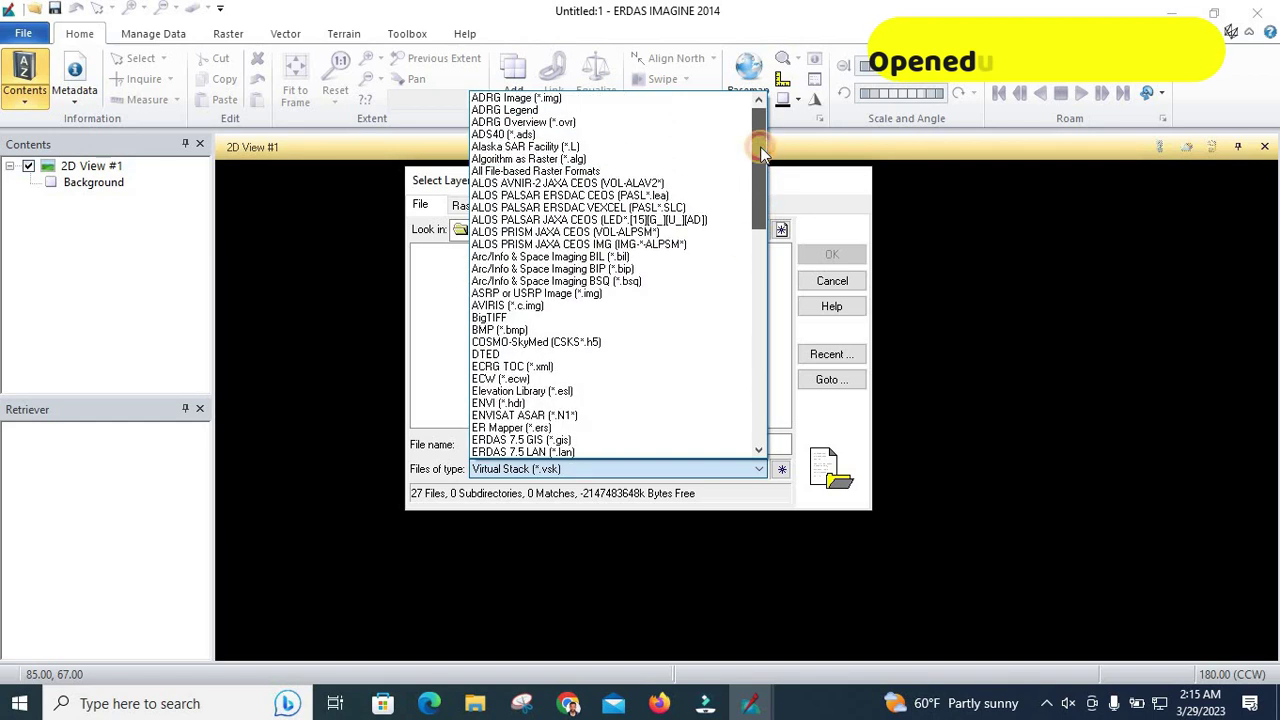
pyautogui.click(747, 322)
pyautogui.scroll(-2, 550, 390)
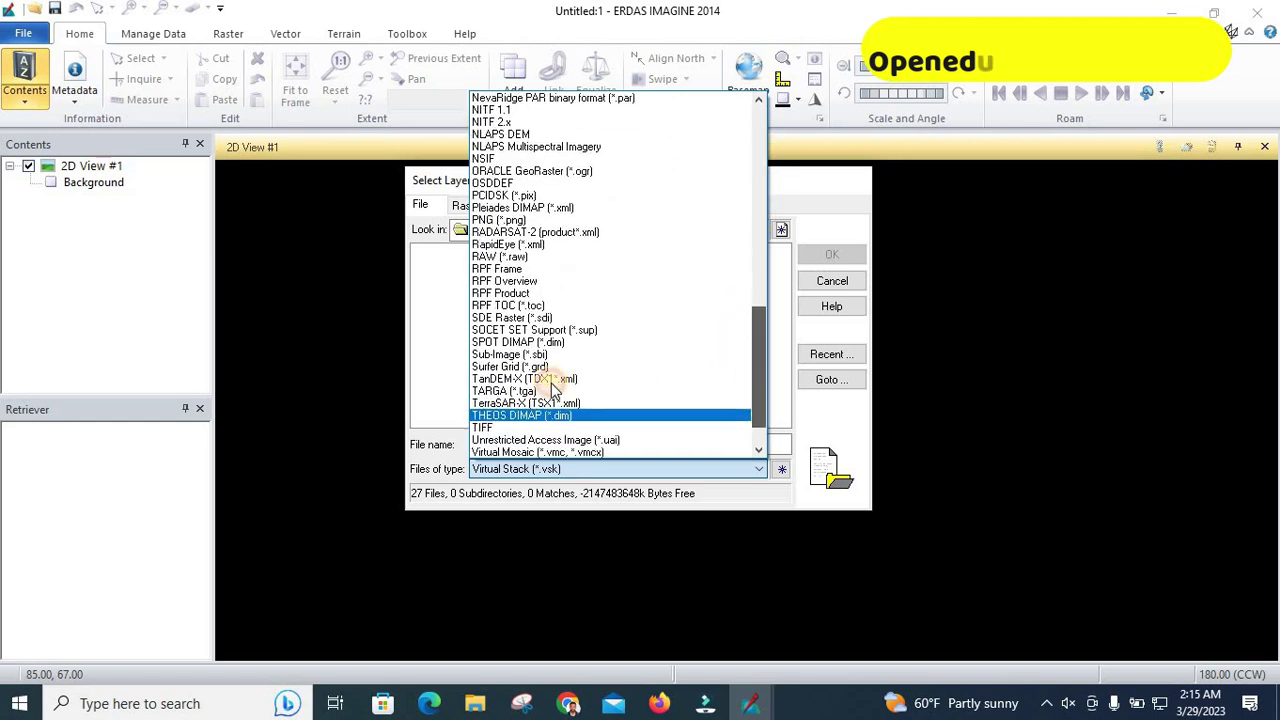
pyautogui.click(520, 427)
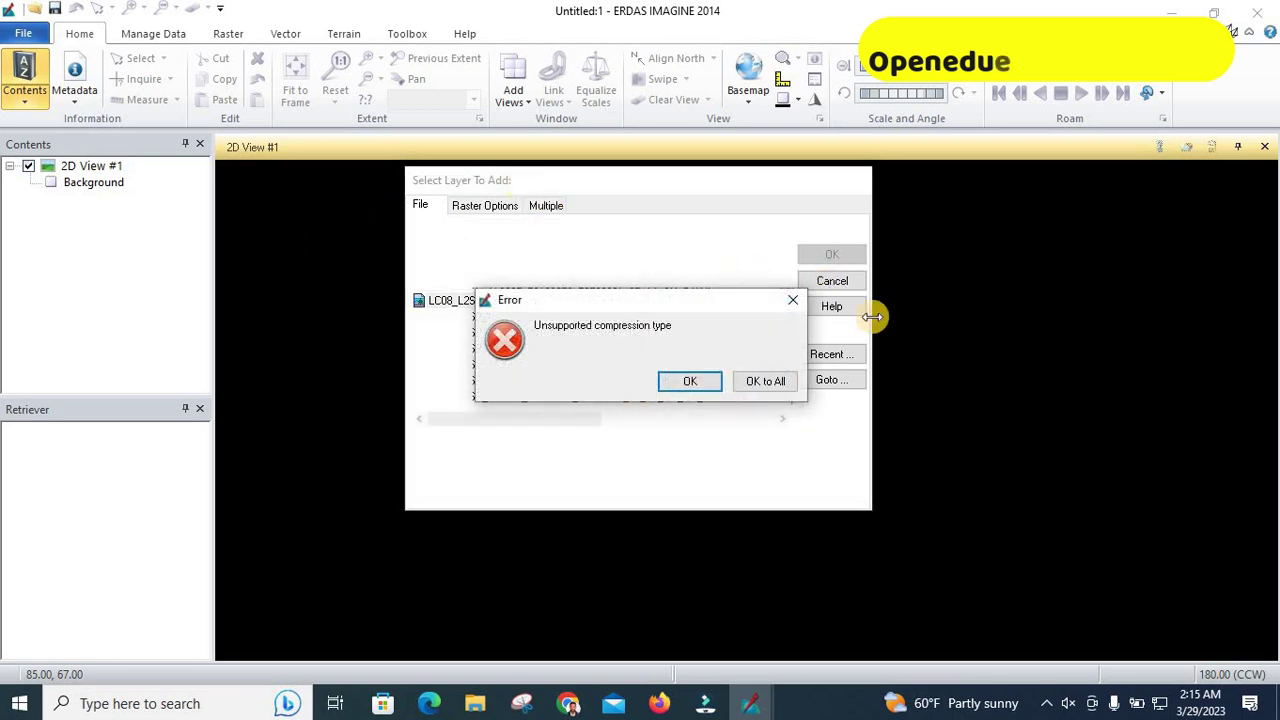
pyautogui.click(697, 383)
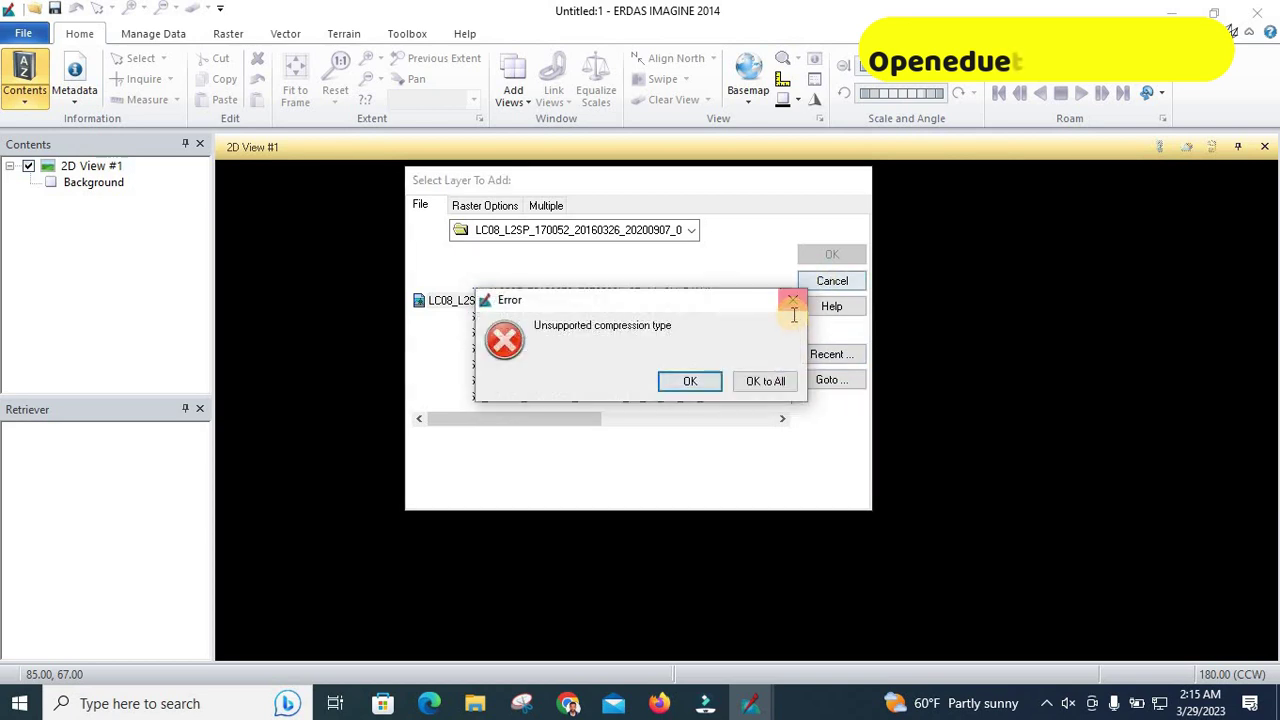
pyautogui.click(791, 300)
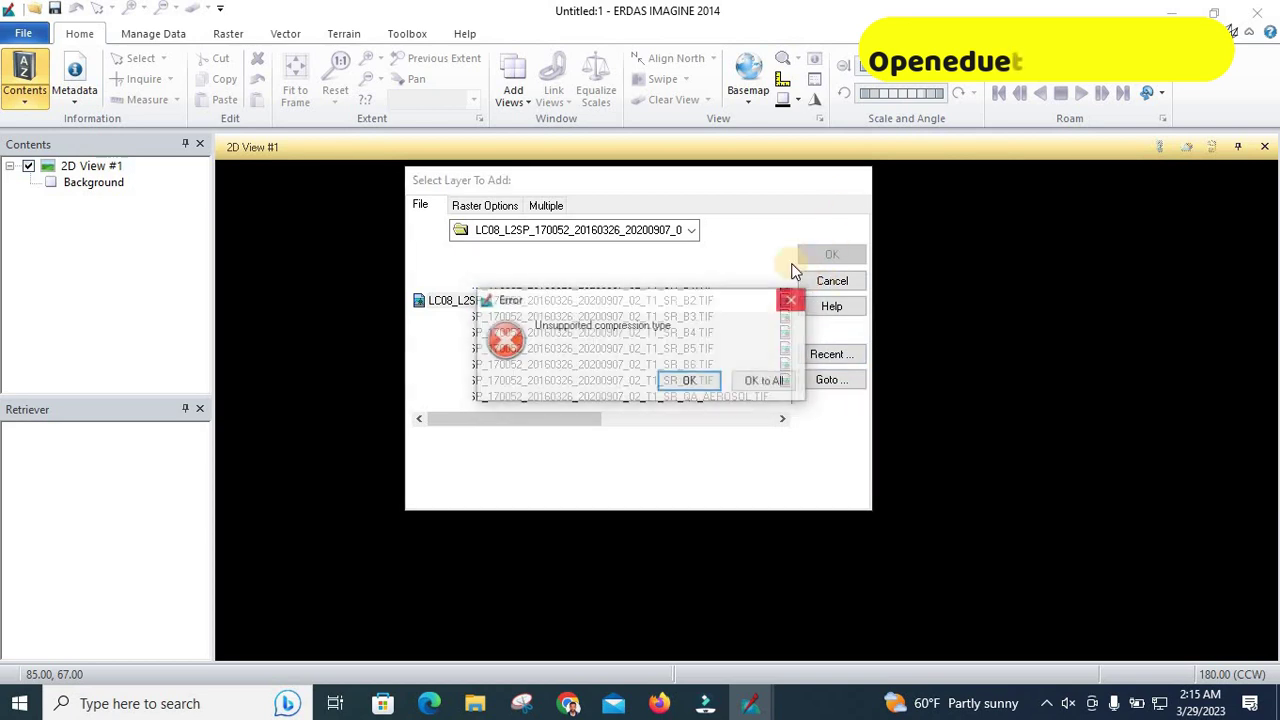
pyautogui.click(760, 380)
pyautogui.click(791, 166)
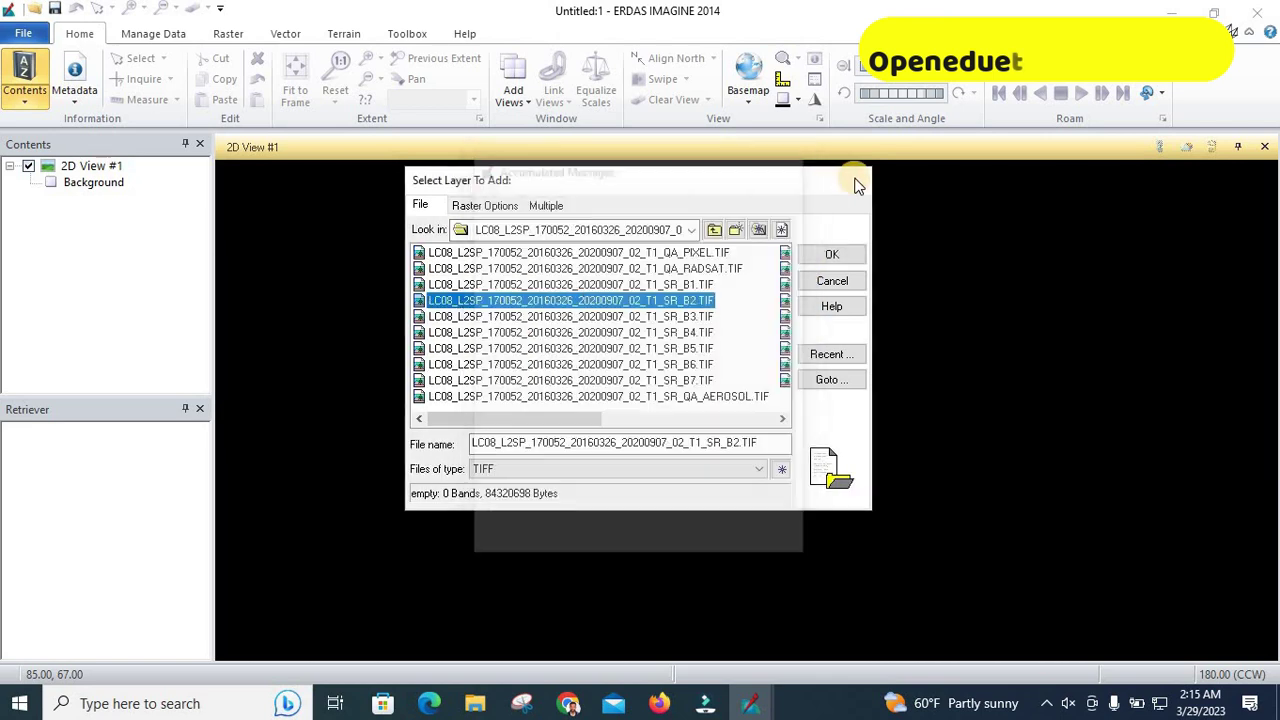
pyautogui.click(834, 281)
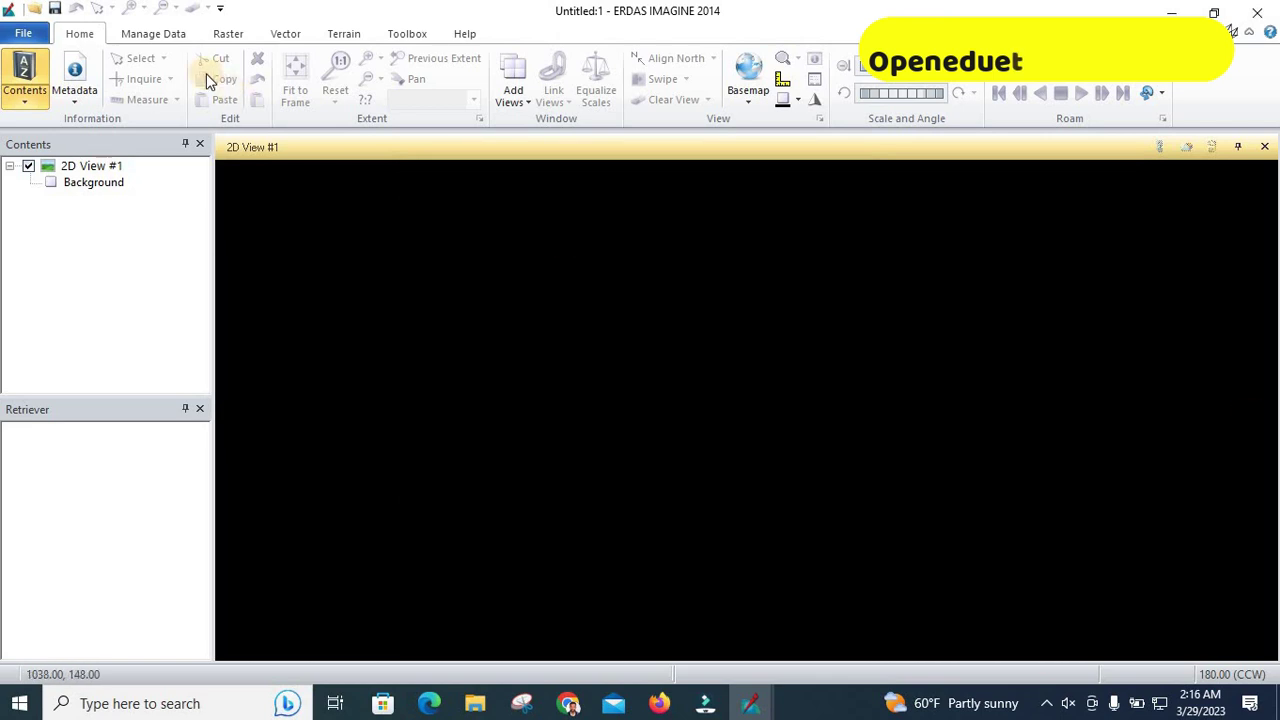
# Choose the Landsat SR_B2 GeoTIFF from D:\SAT IMAGES as the Import input, dismissing compression errors.
pyautogui.click(170, 36)
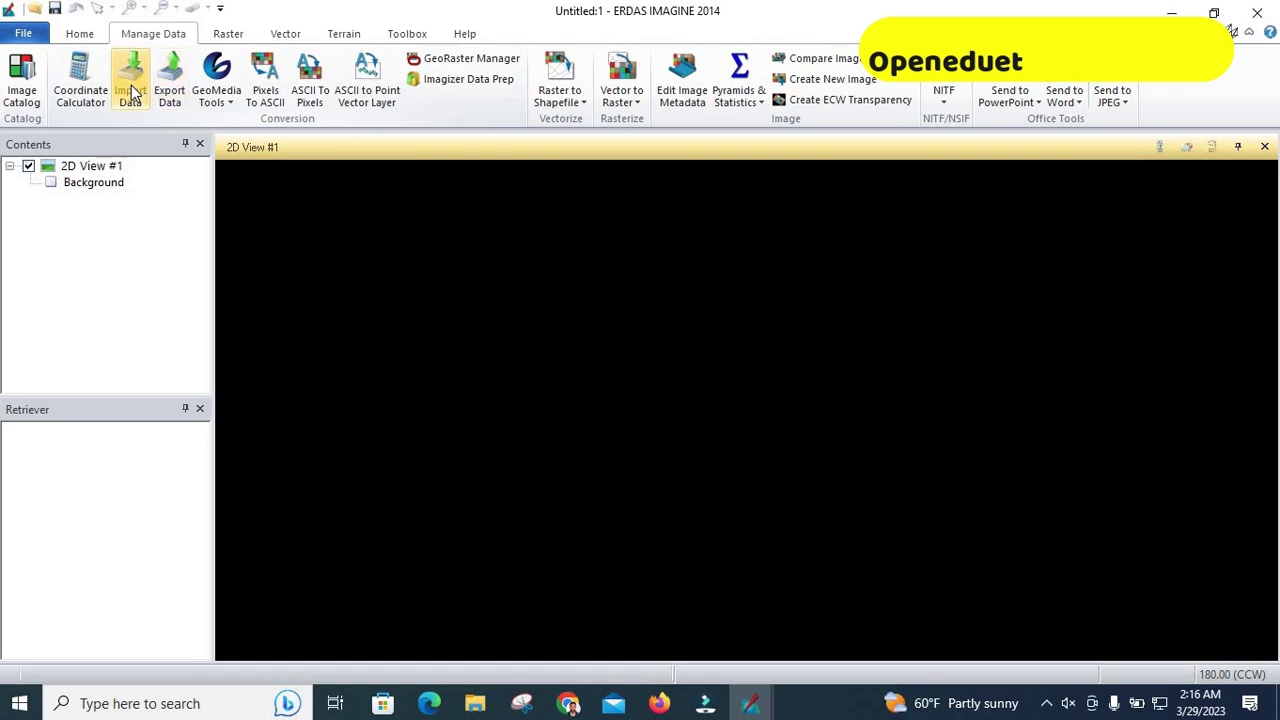
pyautogui.click(130, 88)
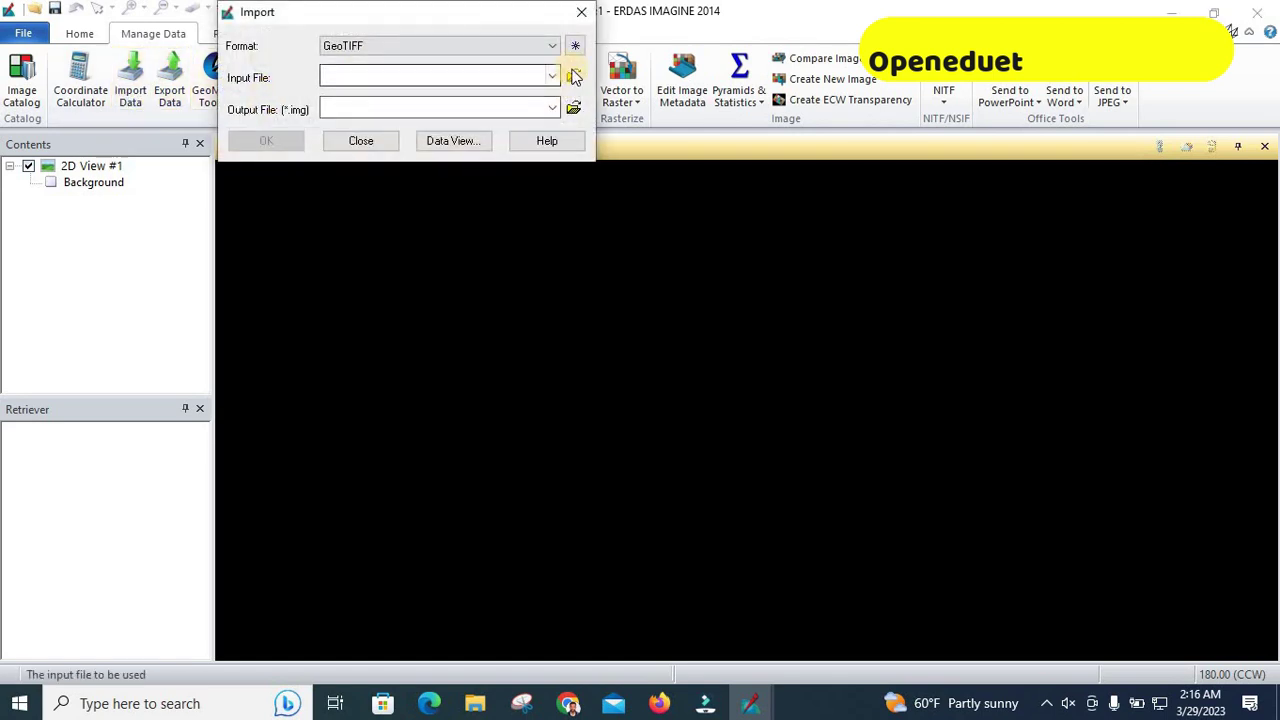
pyautogui.click(574, 77)
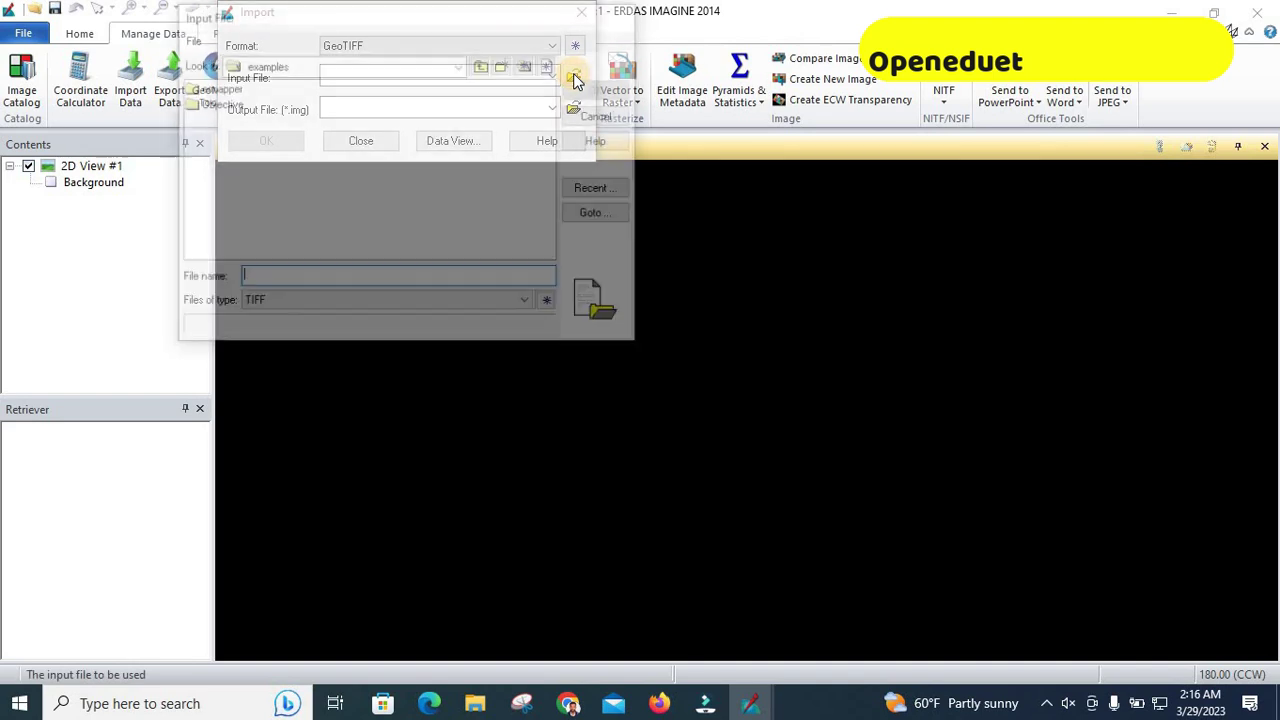
pyautogui.click(460, 63)
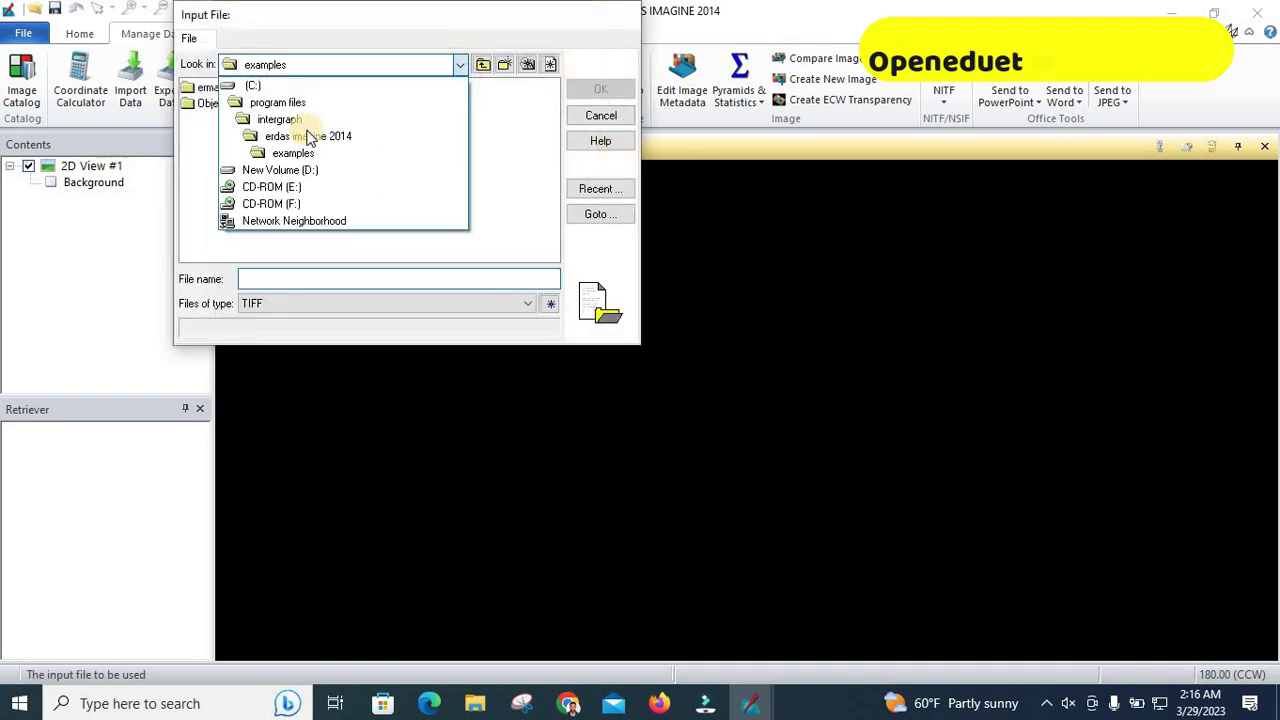
pyautogui.press('Return')
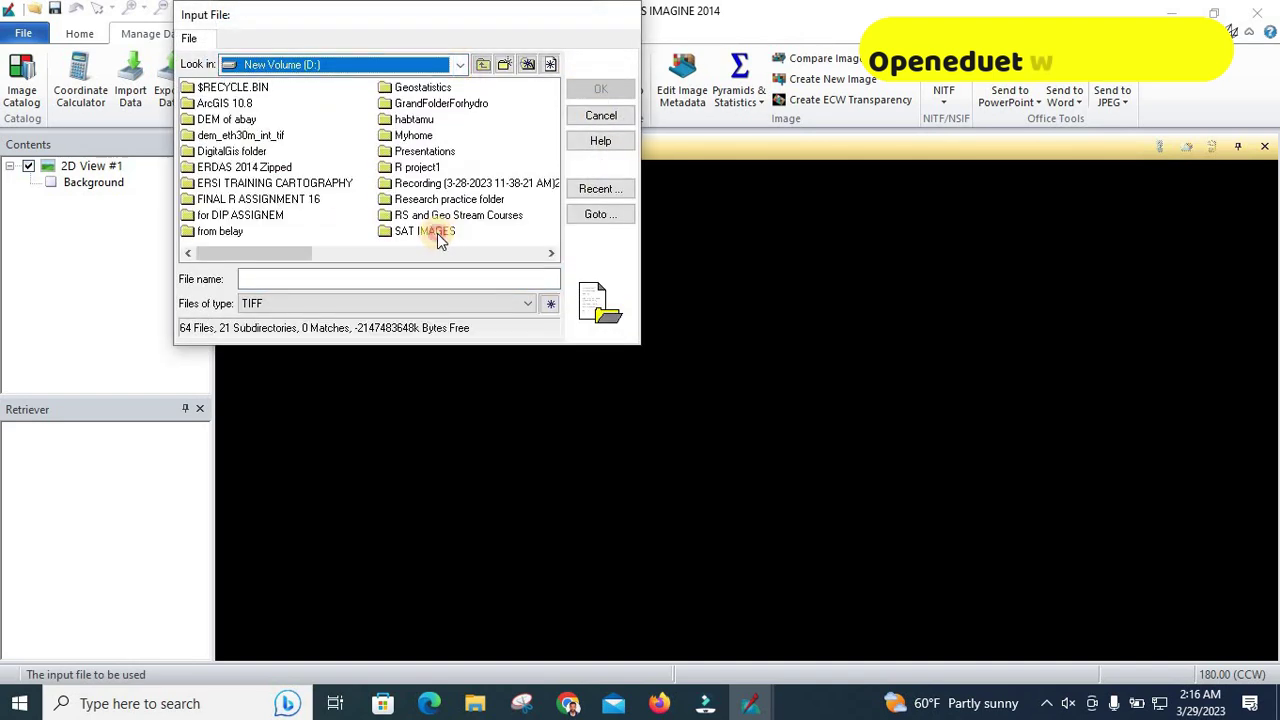
pyautogui.doubleClick(426, 231)
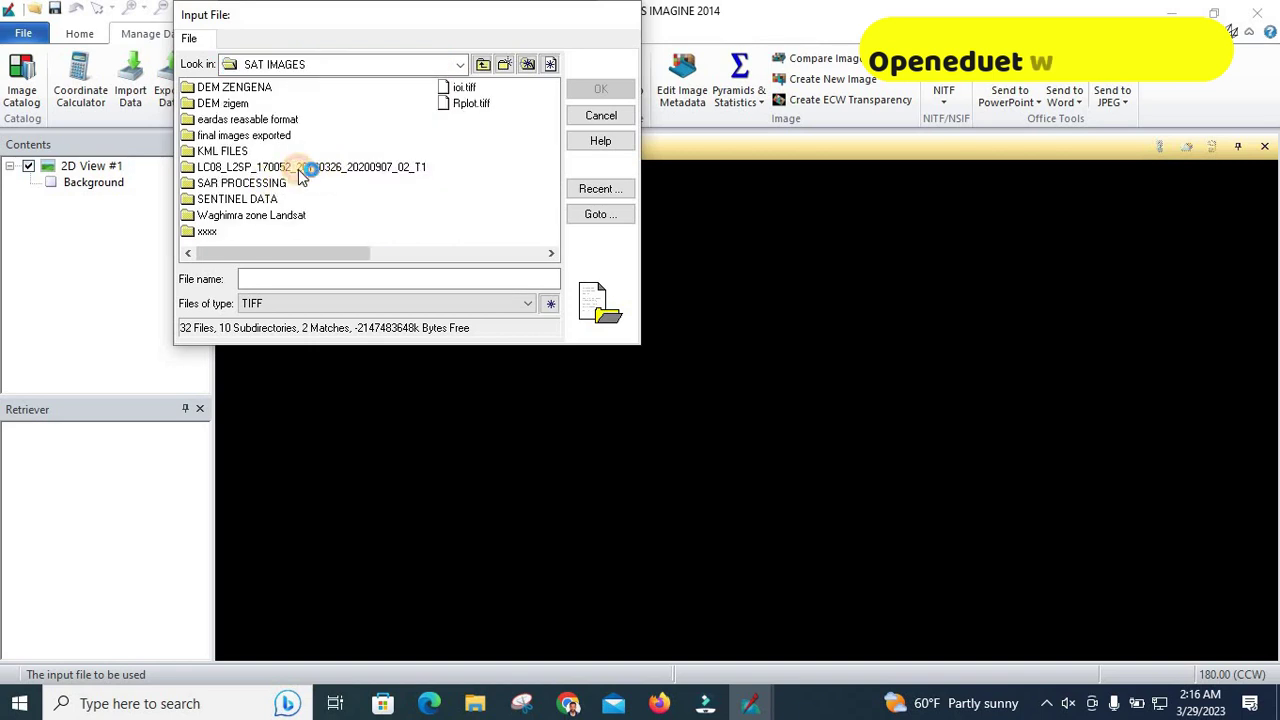
pyautogui.doubleClick(303, 168)
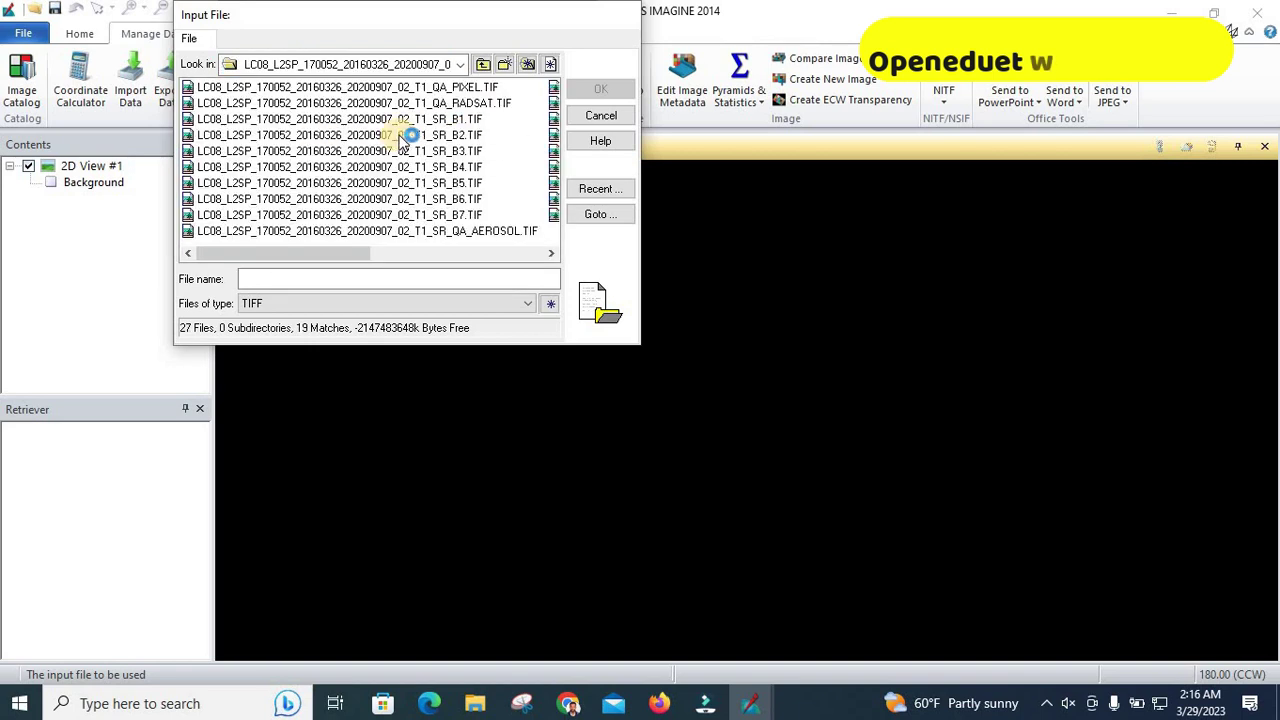
pyautogui.click(447, 136)
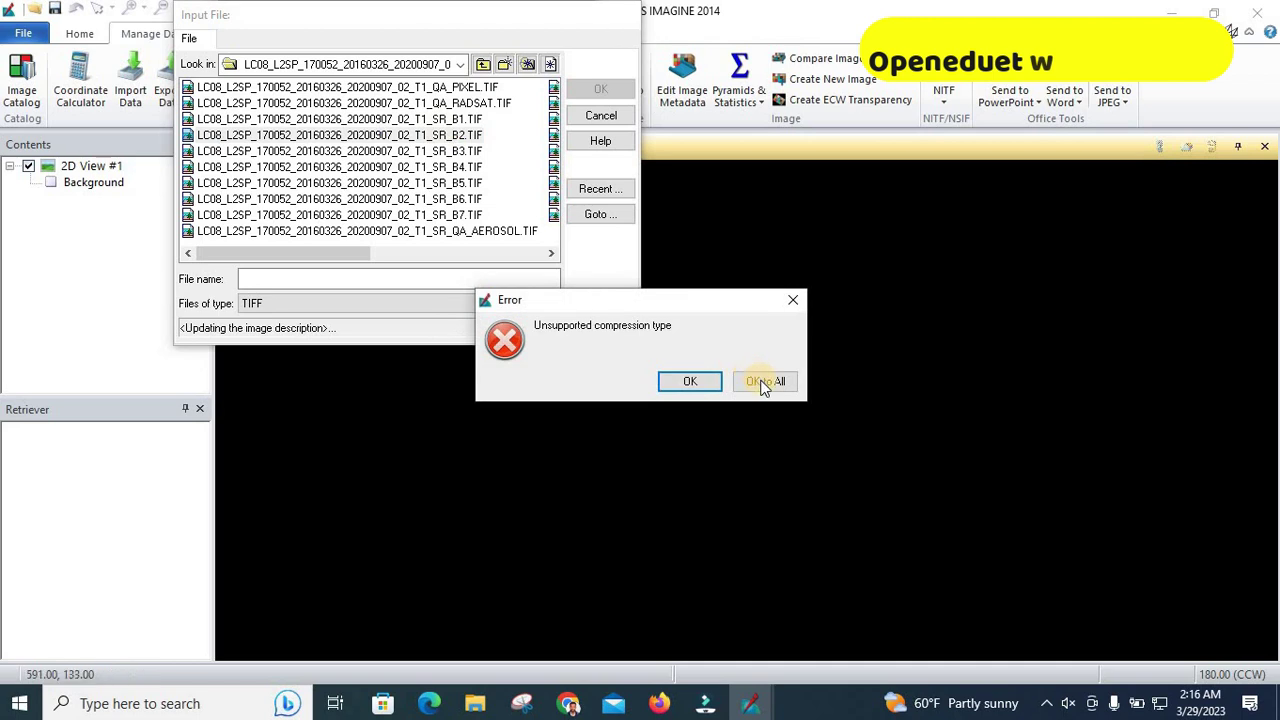
pyautogui.click(763, 382)
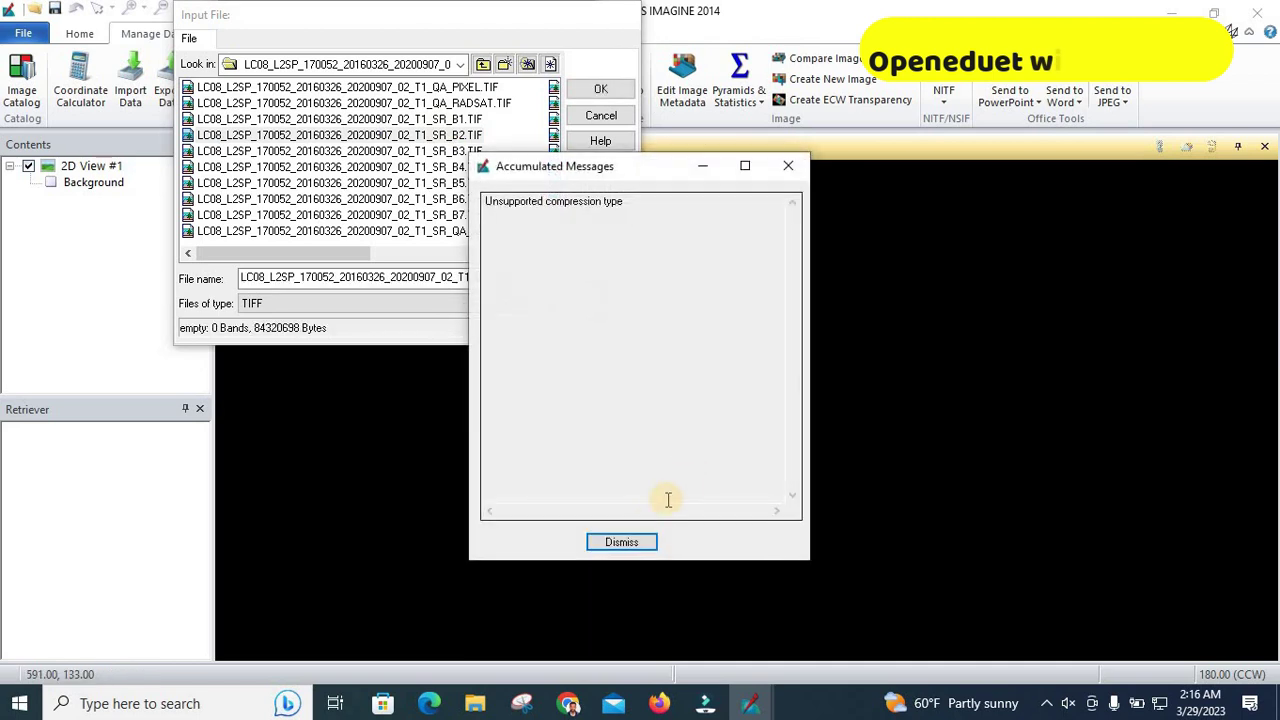
pyautogui.click(621, 542)
pyautogui.click(597, 92)
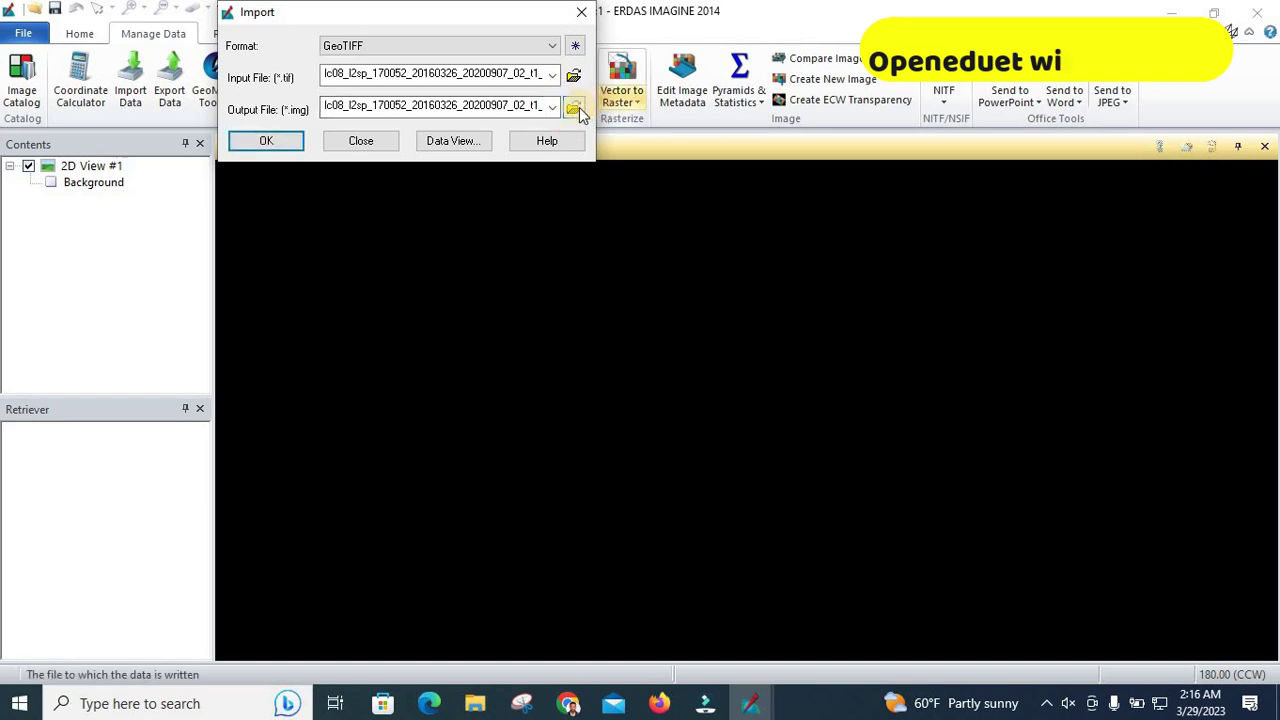
# Set the output file name to b2.img and run the TIFF import.
pyautogui.click(575, 108)
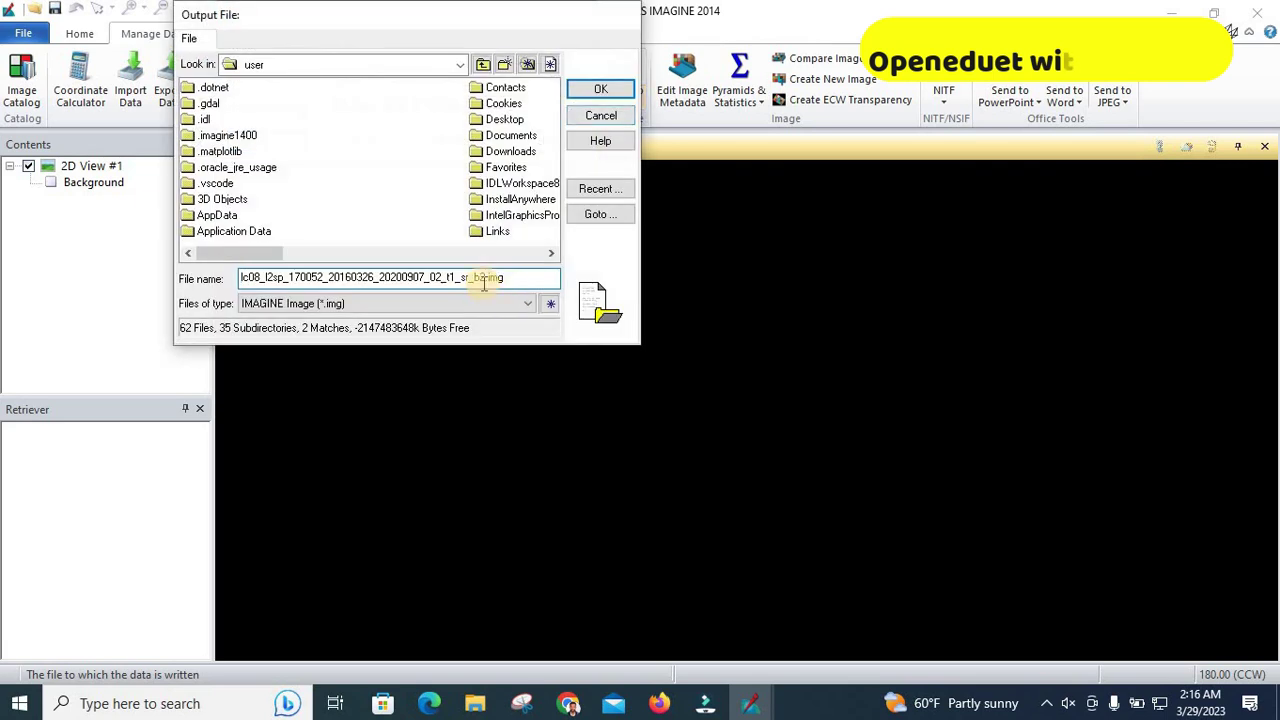
pyautogui.moveTo(476, 280); pyautogui.dragTo(199, 260)
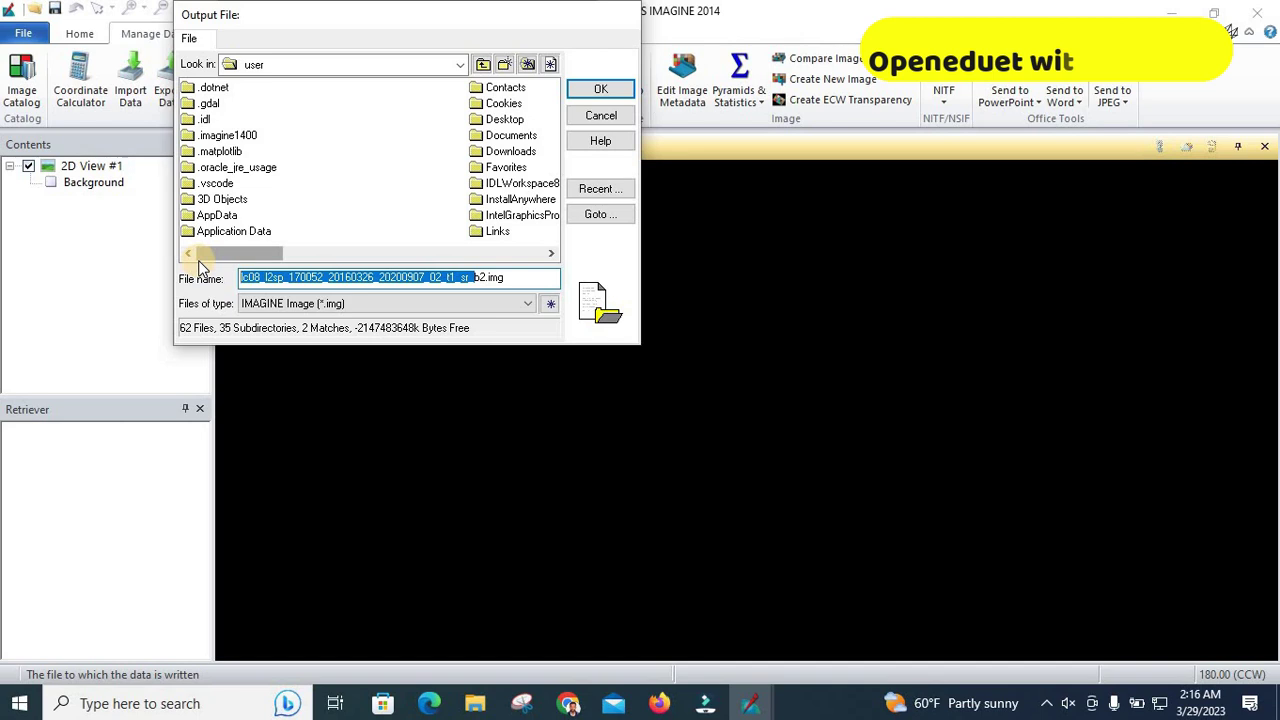
pyautogui.press('BackSpace')
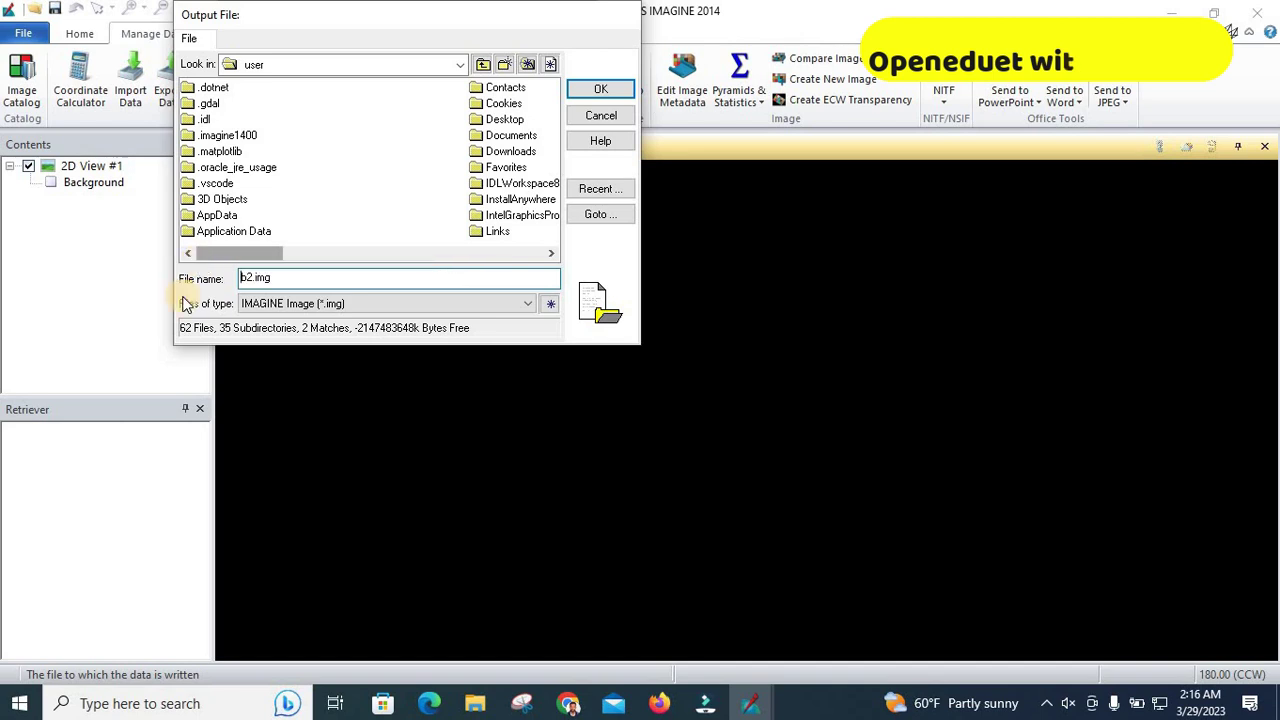
pyautogui.click(600, 89)
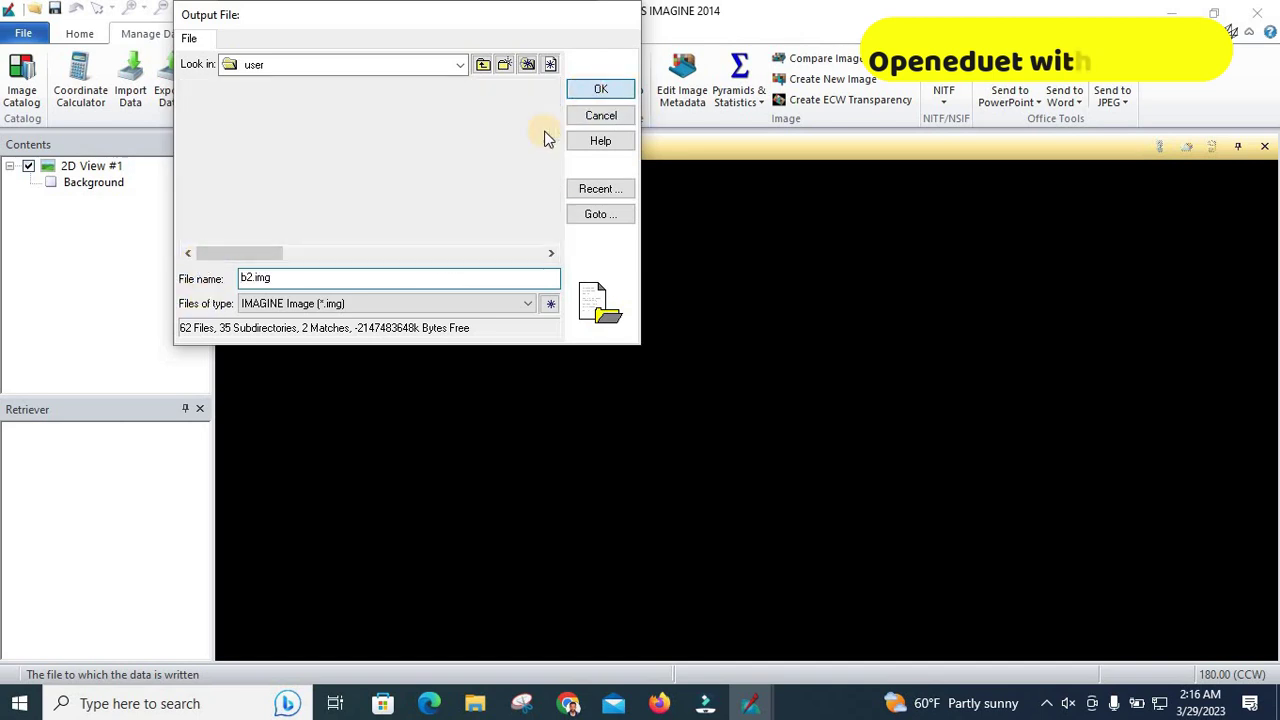
pyautogui.click(264, 138)
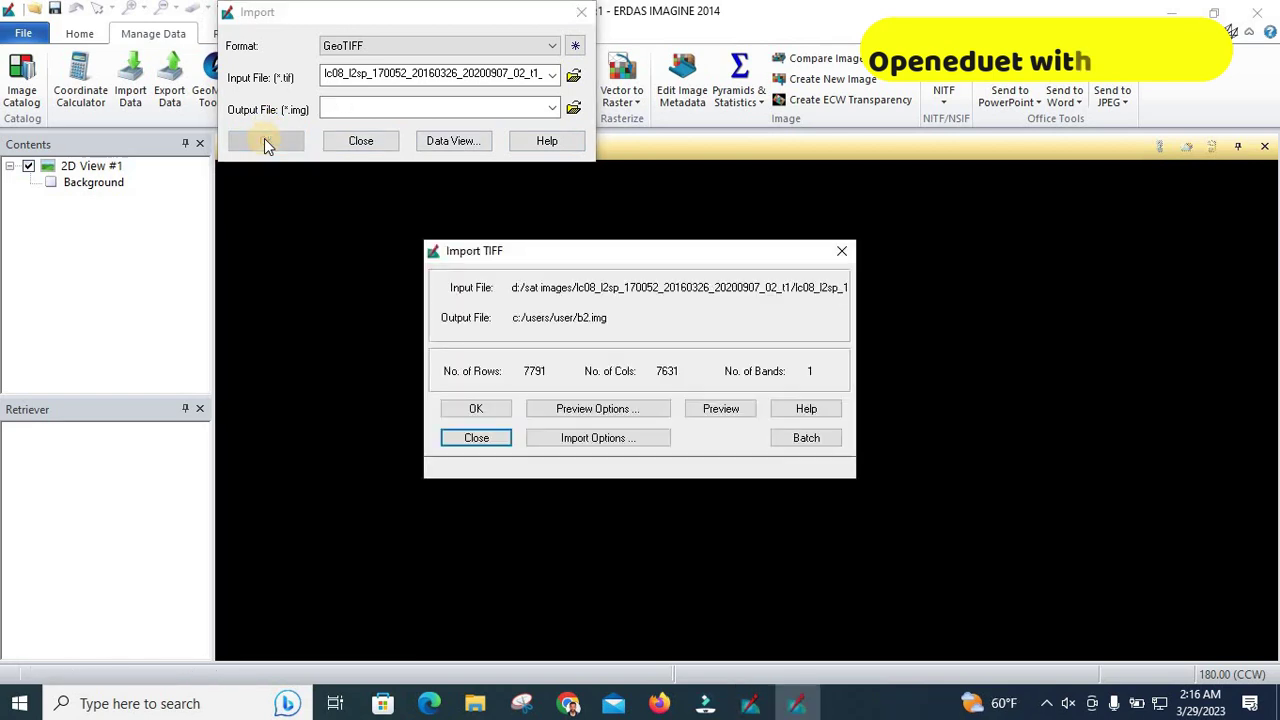
pyautogui.click(473, 411)
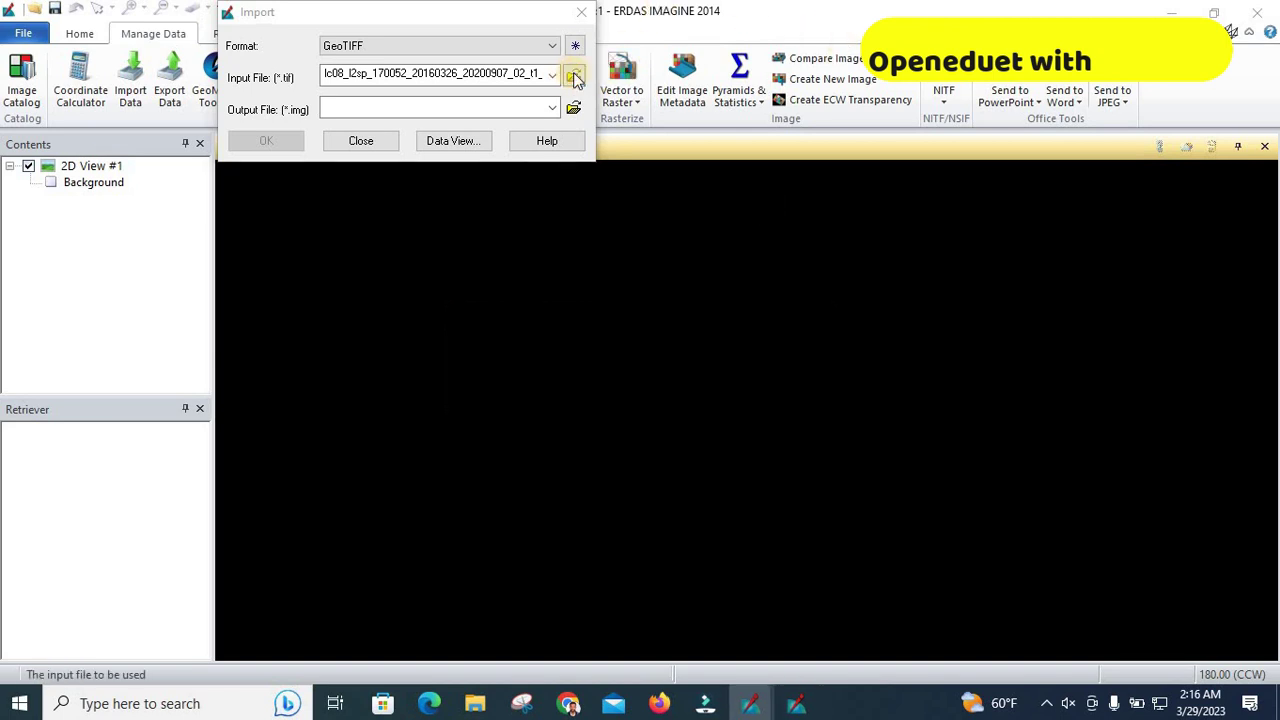
# Dismiss the error and set SR_B3.TIF as the Import input file.
pyautogui.click(766, 381)
pyautogui.click(573, 75)
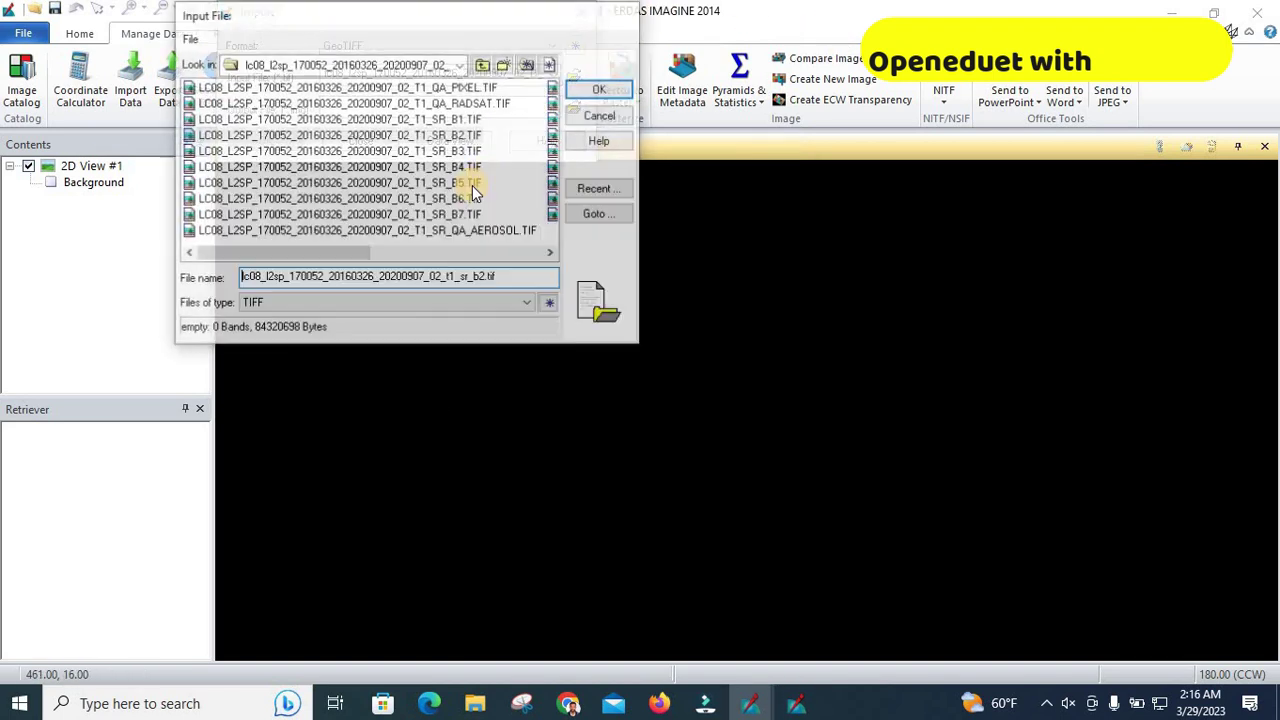
pyautogui.click(439, 148)
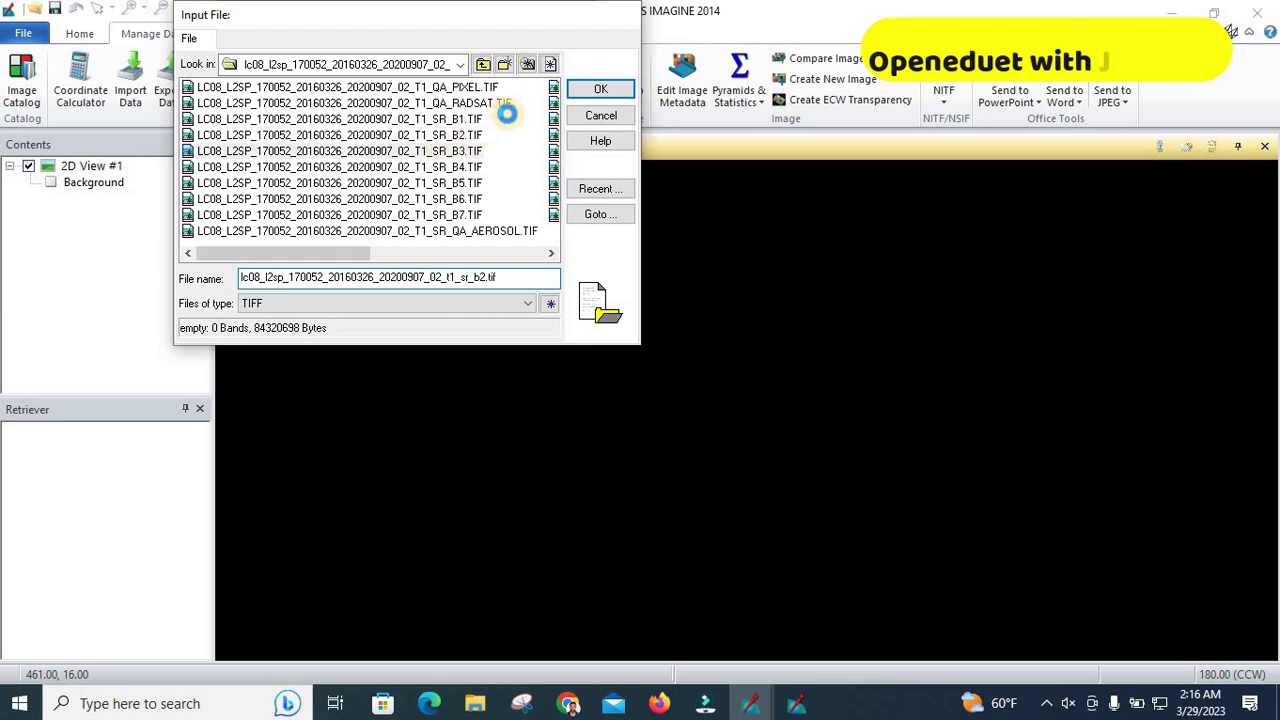
pyautogui.click(600, 88)
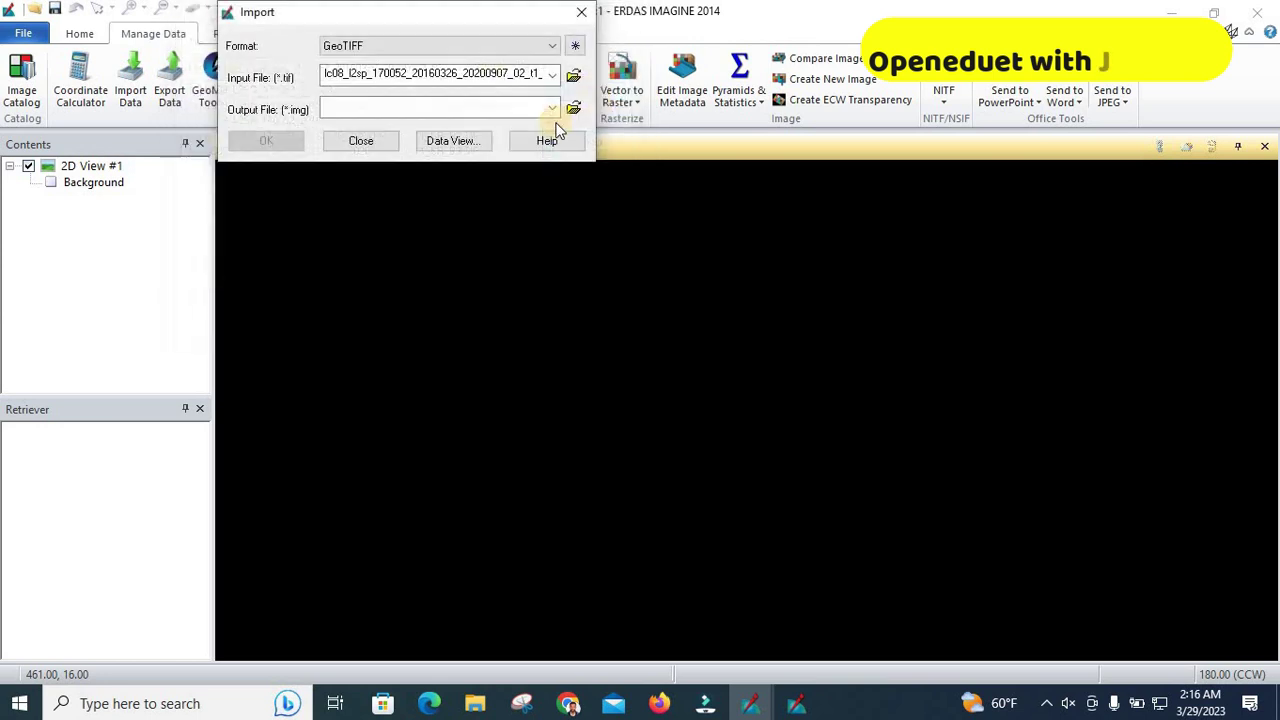
# Create an ERDAS READABLE FORMAT folder and name the output b3.img inside it.
pyautogui.click(580, 107)
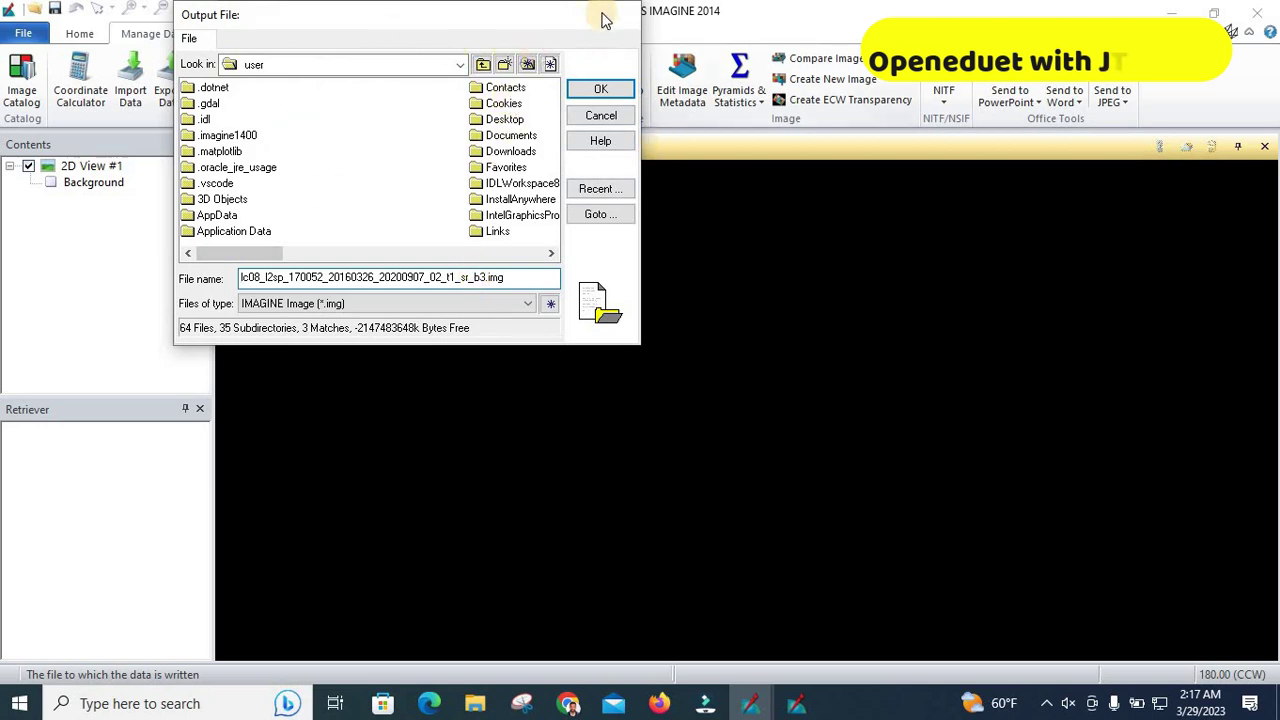
pyautogui.click(507, 66)
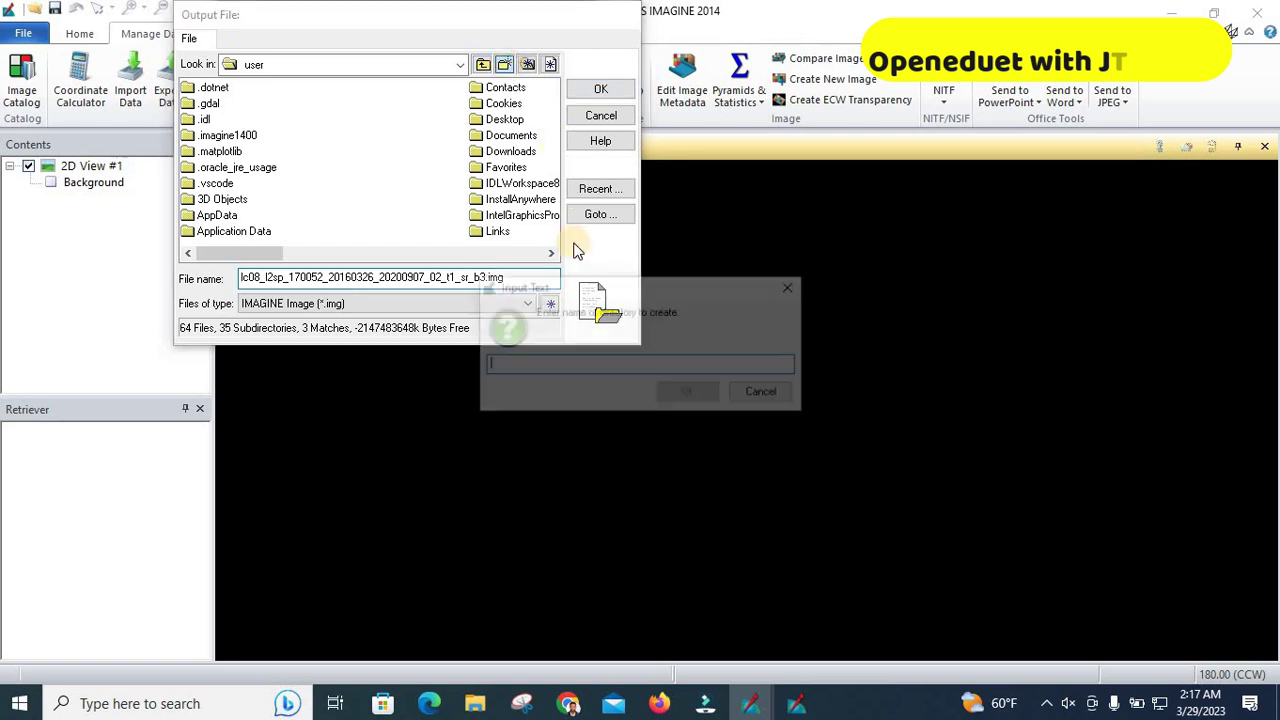
pyautogui.write('ERDAS READABLE FORMAT')
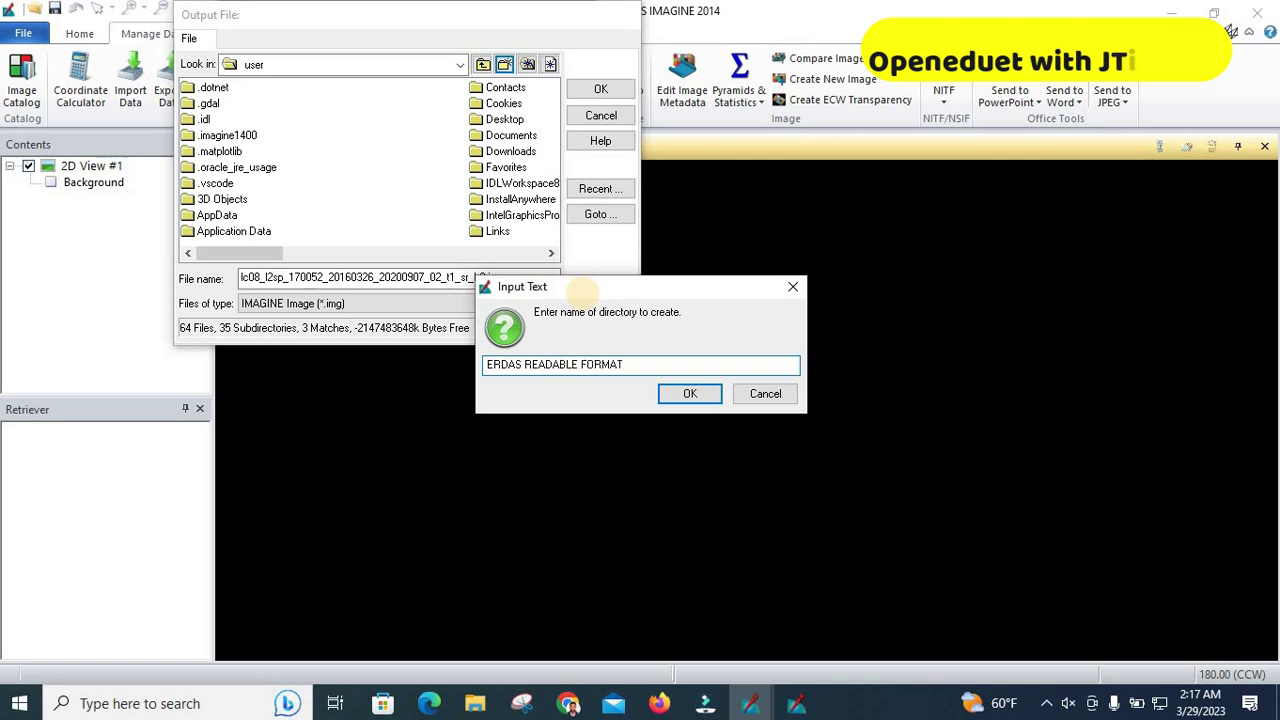
pyautogui.click(691, 395)
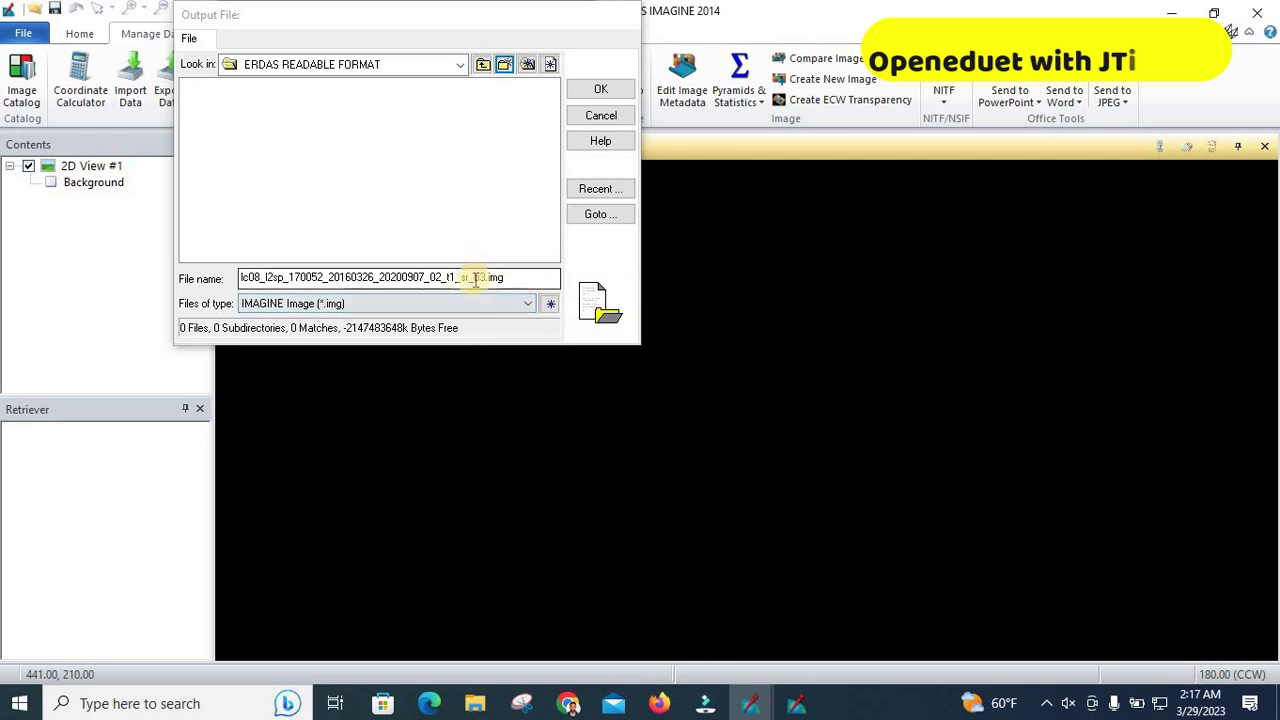
pyautogui.moveTo(476, 277); pyautogui.dragTo(171, 248)
pyautogui.press('BackSpace')
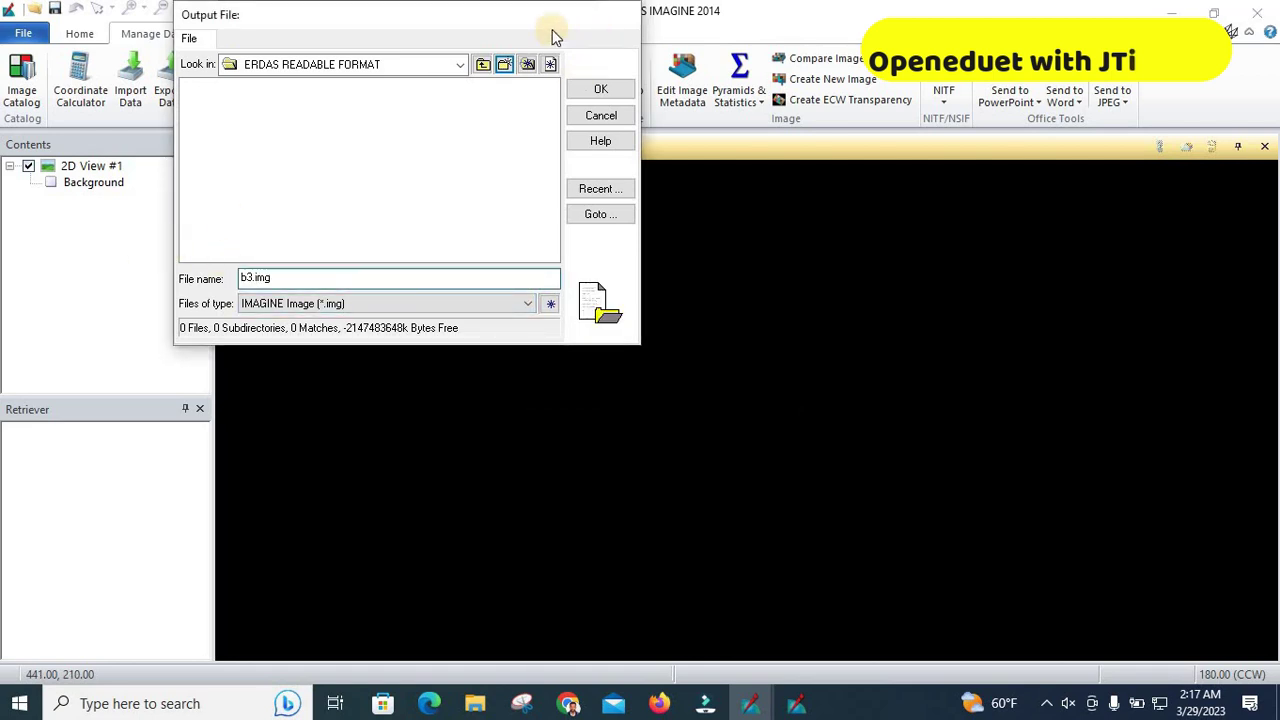
pyautogui.click(600, 88)
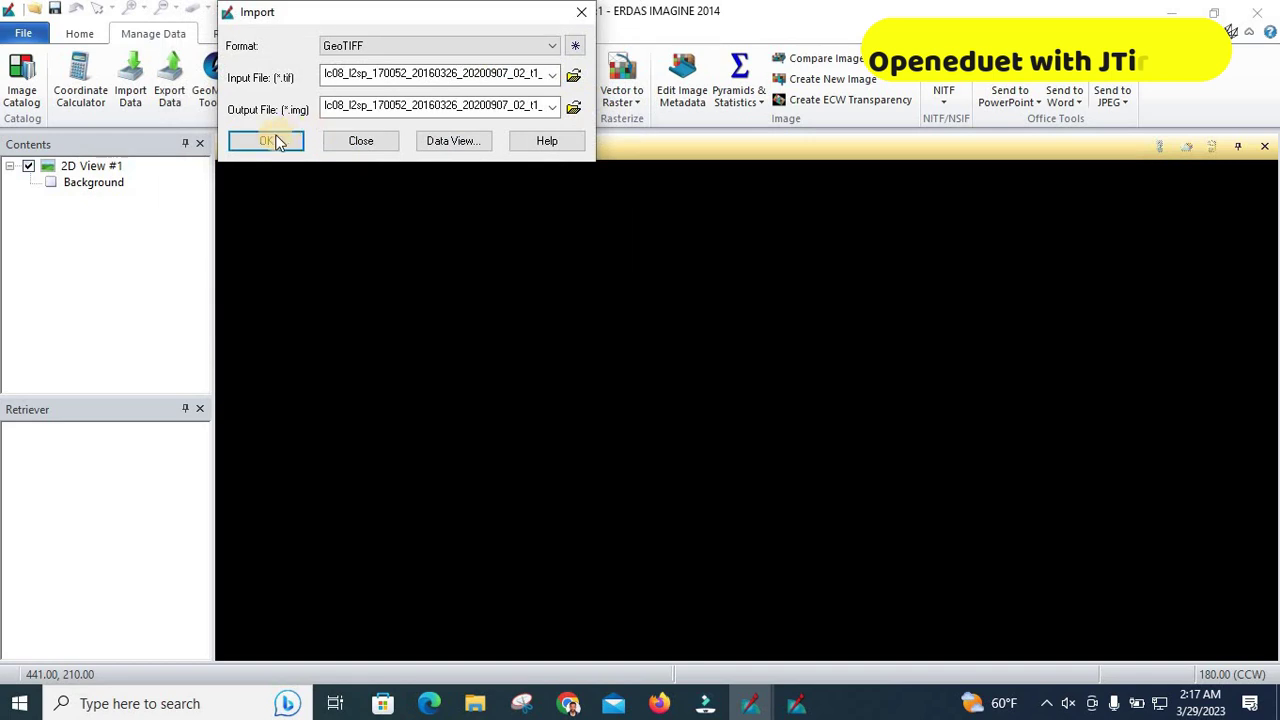
# Re-enter b3 as the output name, run the TIFF import, and close the finished dialogs.
pyautogui.click(257, 141)
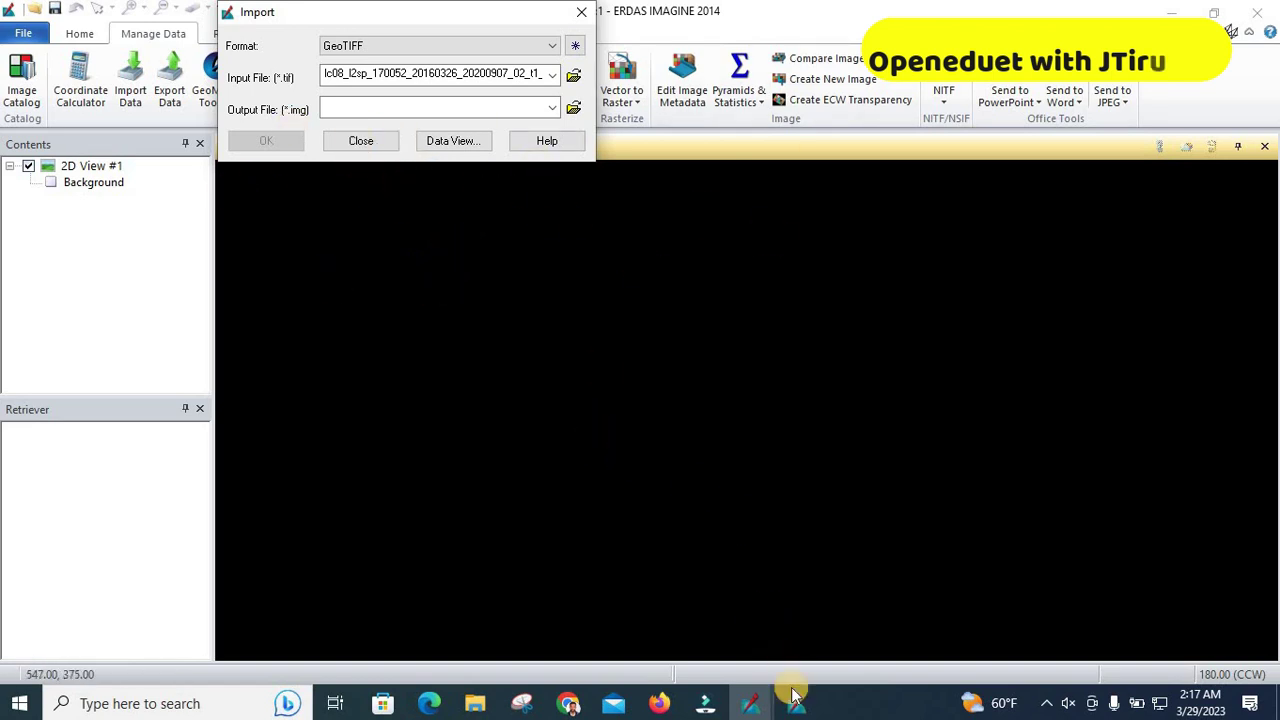
pyautogui.click(572, 107)
pyautogui.write('b3')
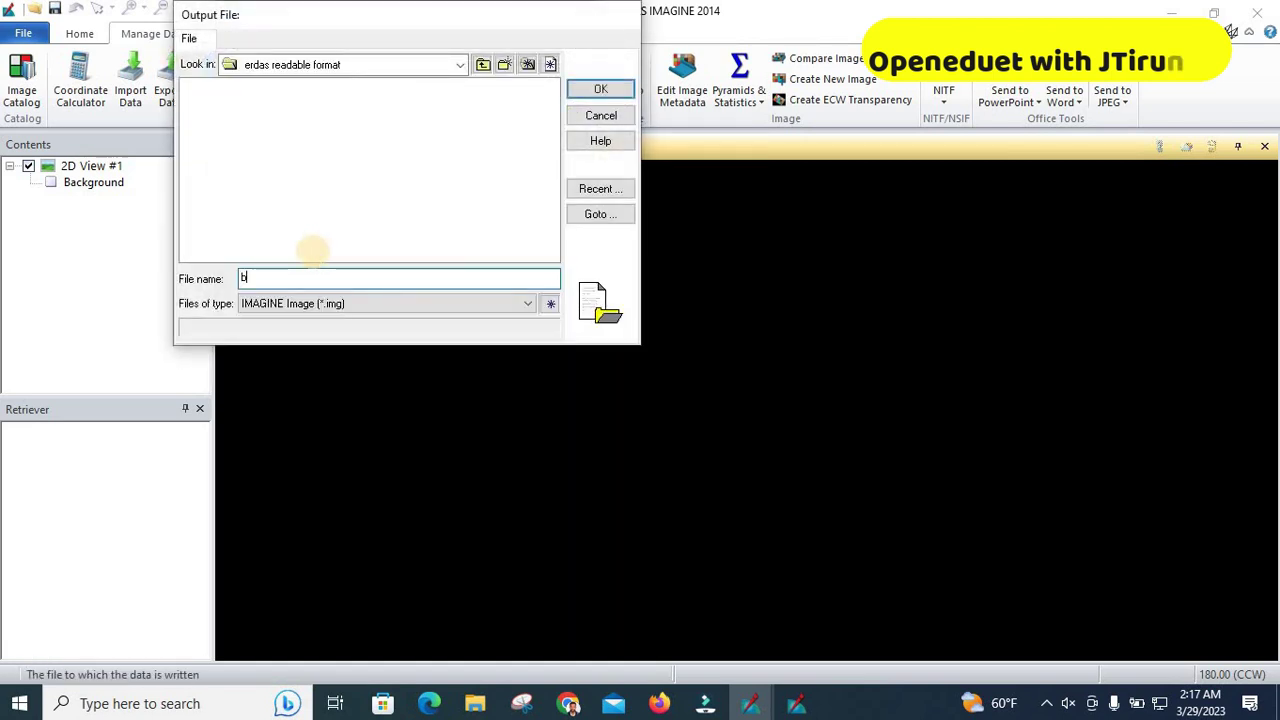
pyautogui.click(600, 90)
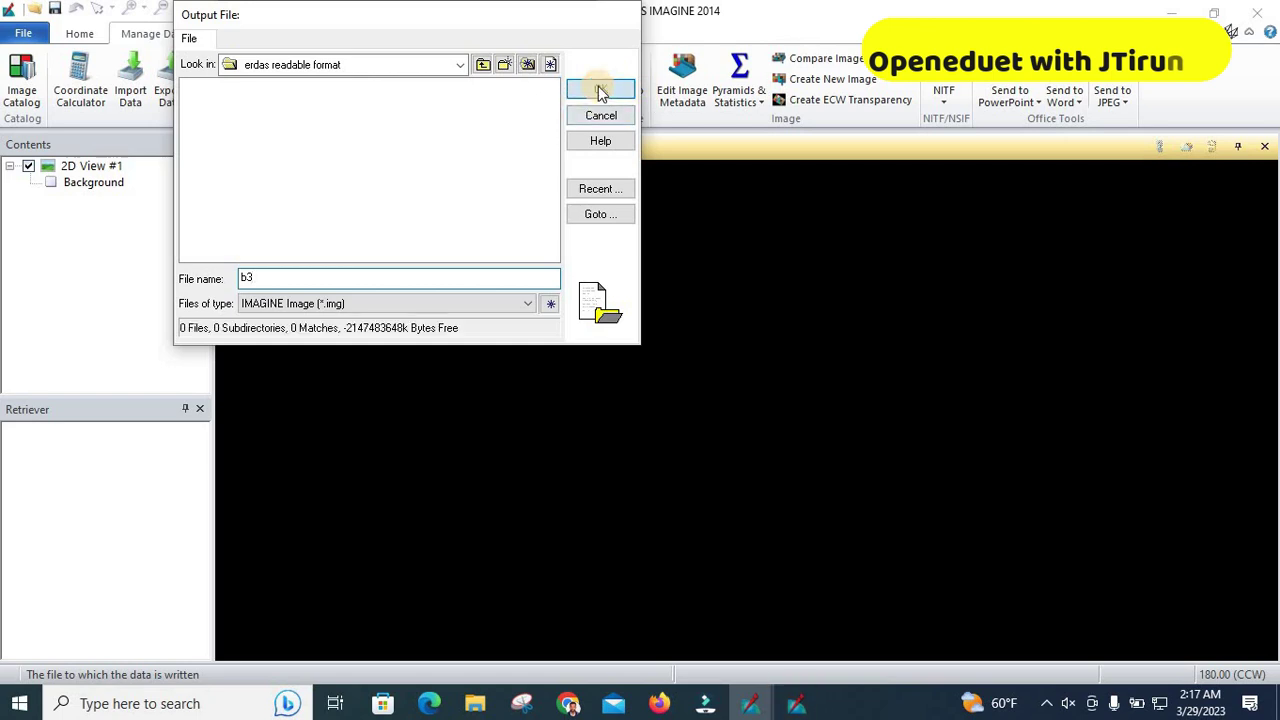
pyautogui.click(270, 143)
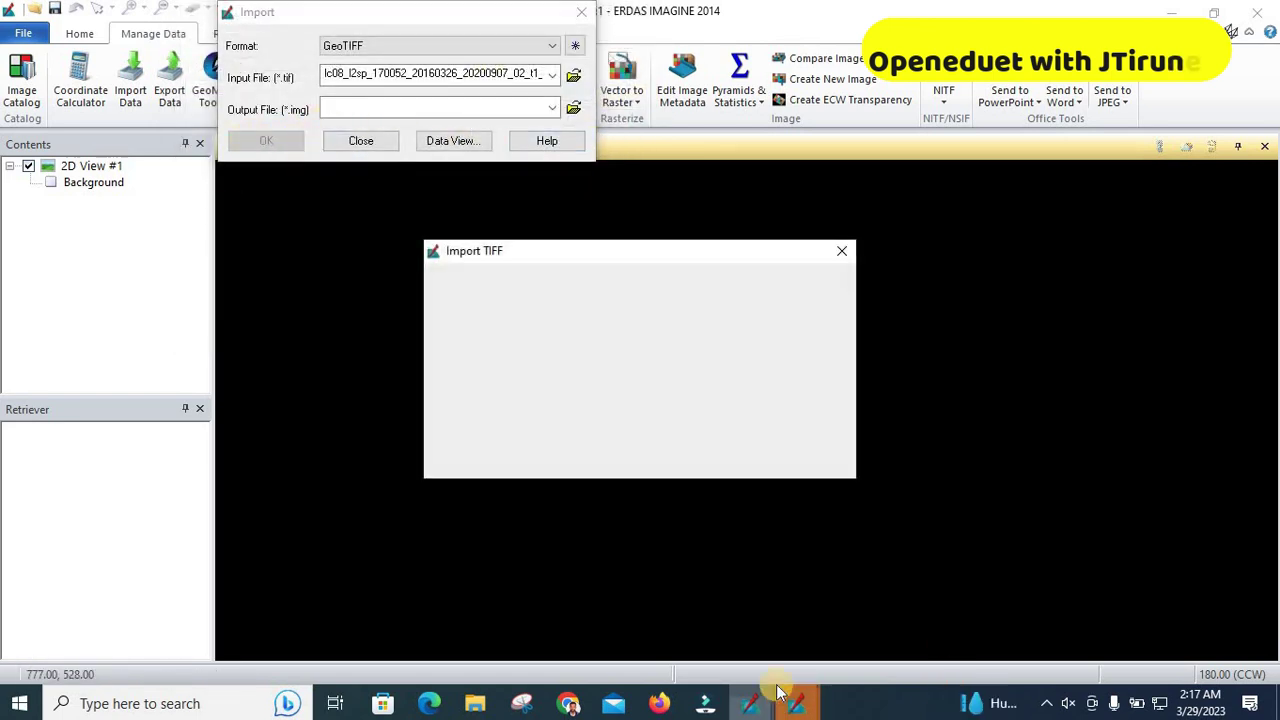
pyautogui.click(489, 410)
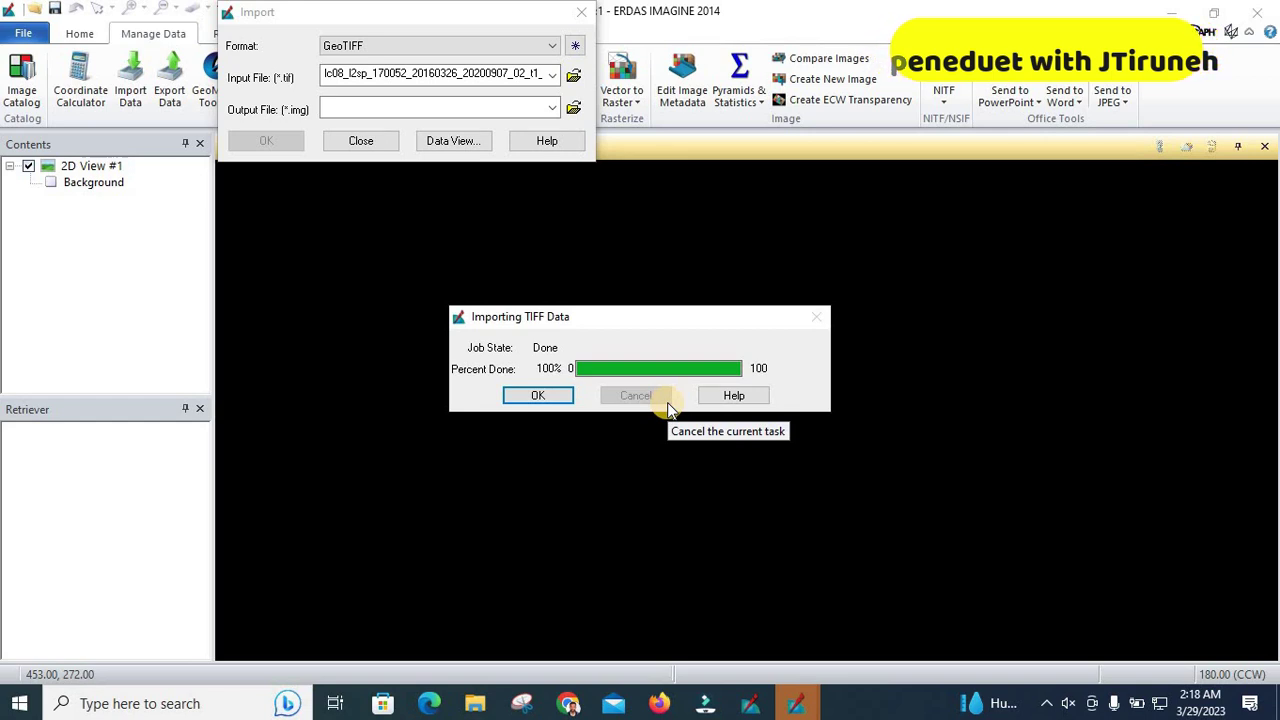
pyautogui.click(536, 396)
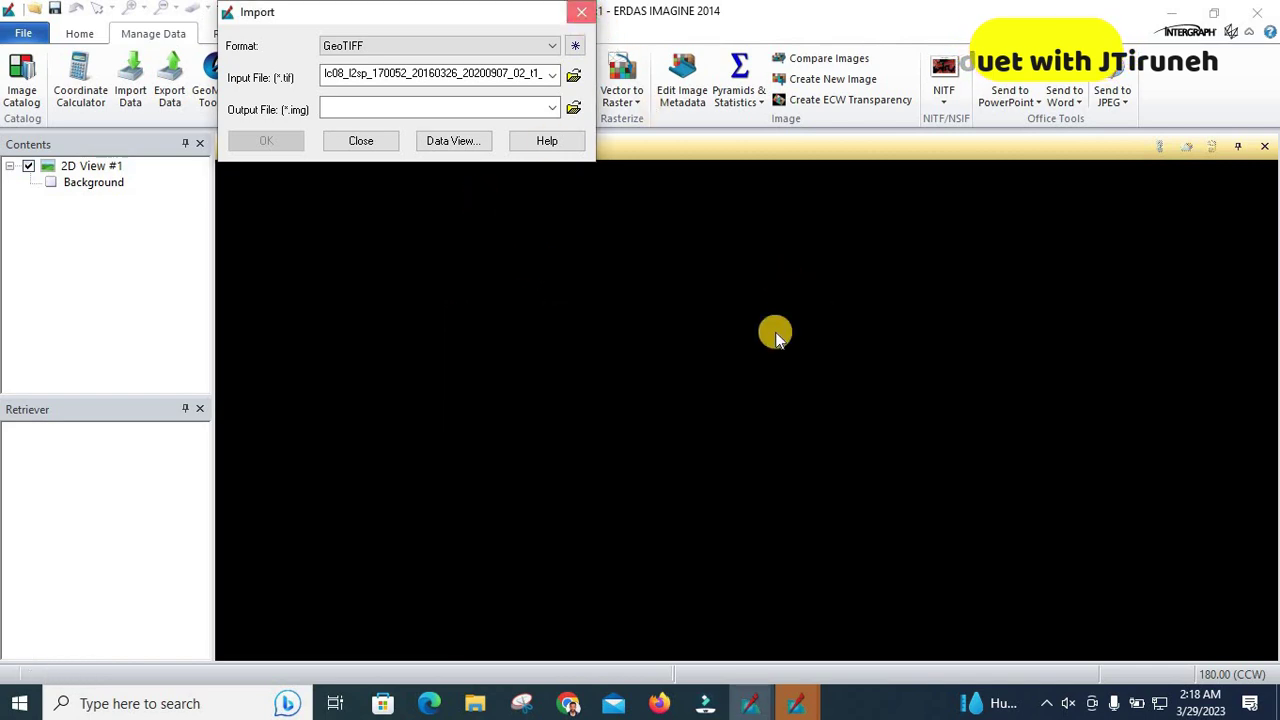
pyautogui.click(361, 140)
# Open b3.img from the recent files list as a raster layer in 2D View #1.
pyautogui.click(228, 33)
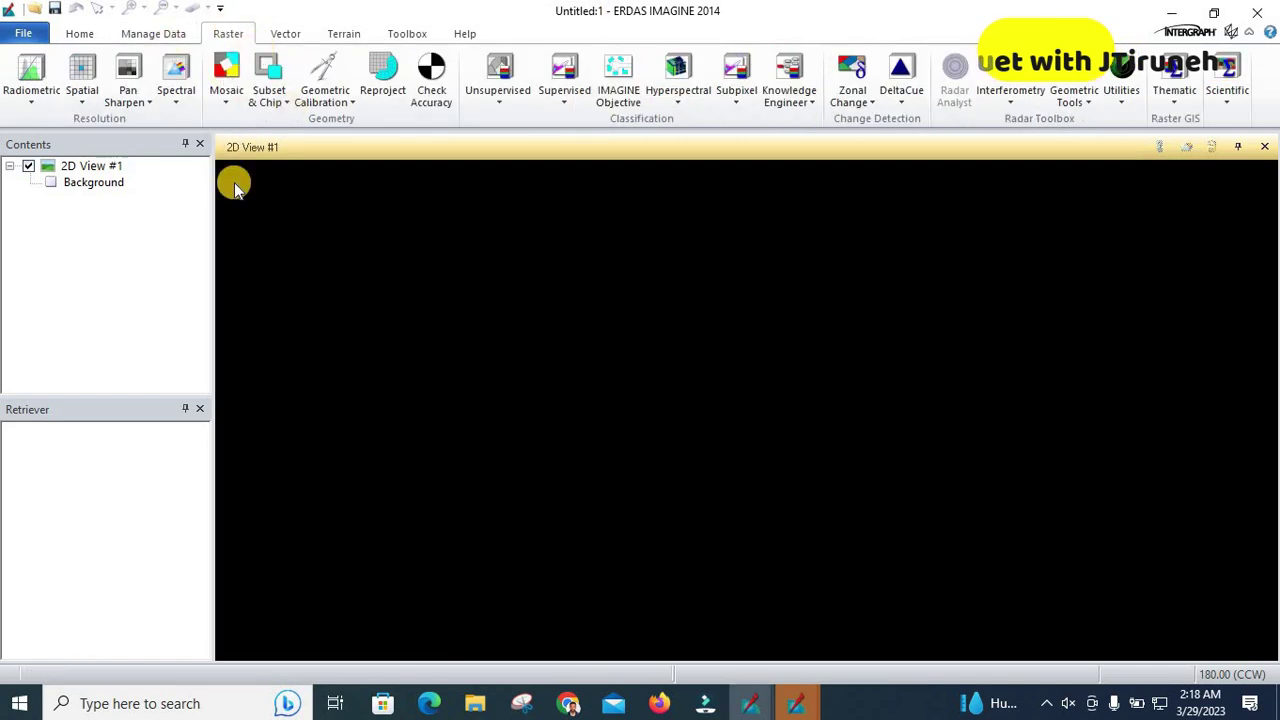
pyautogui.rightClick(288, 210)
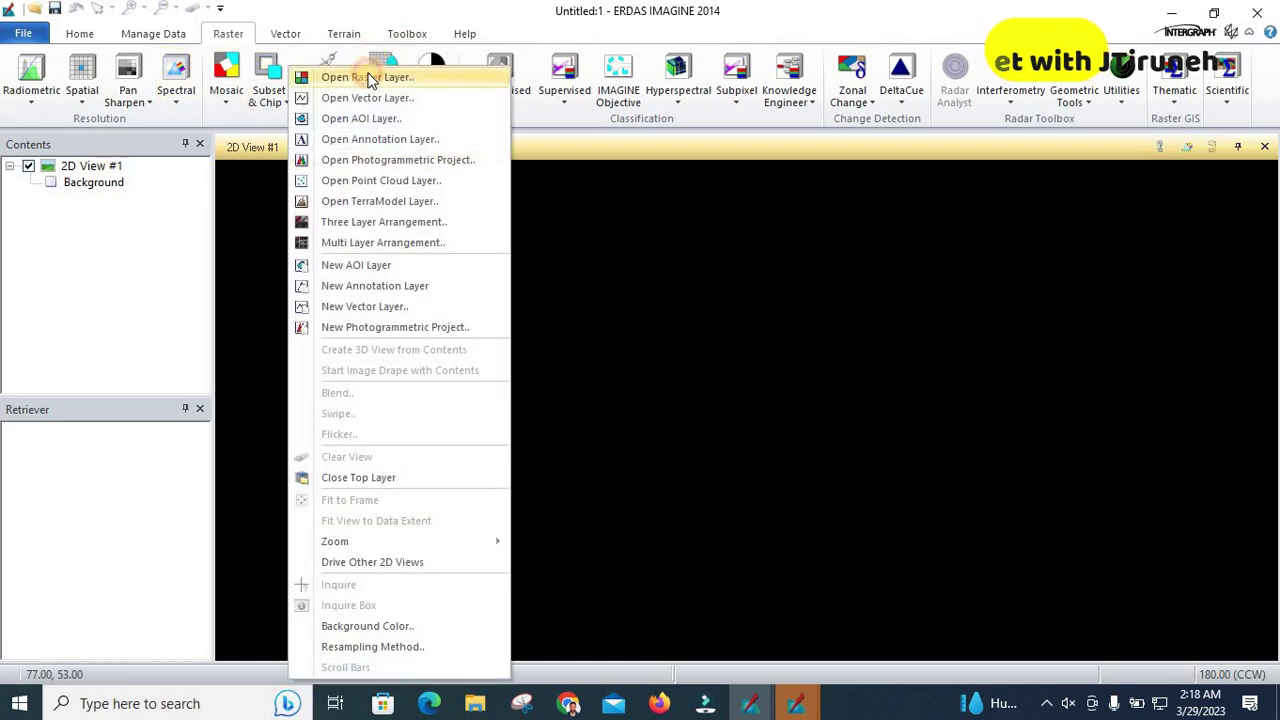
pyautogui.click(370, 80)
pyautogui.click(828, 355)
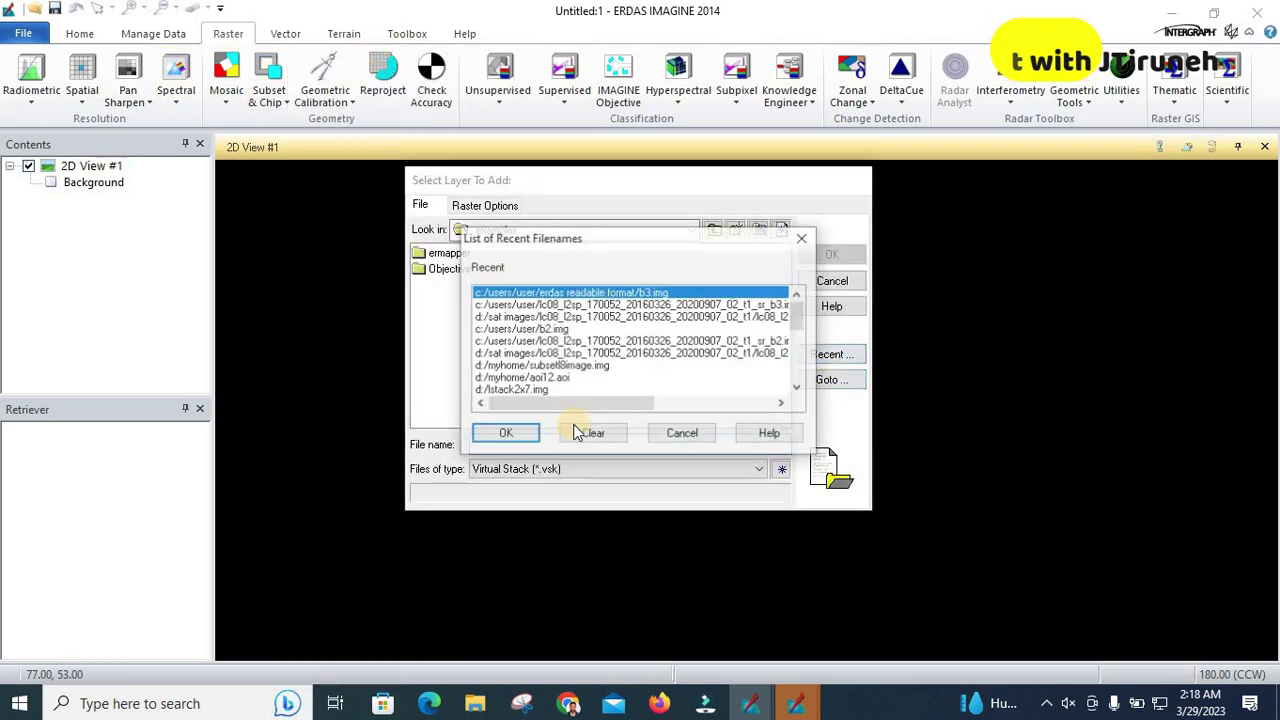
pyautogui.click(506, 433)
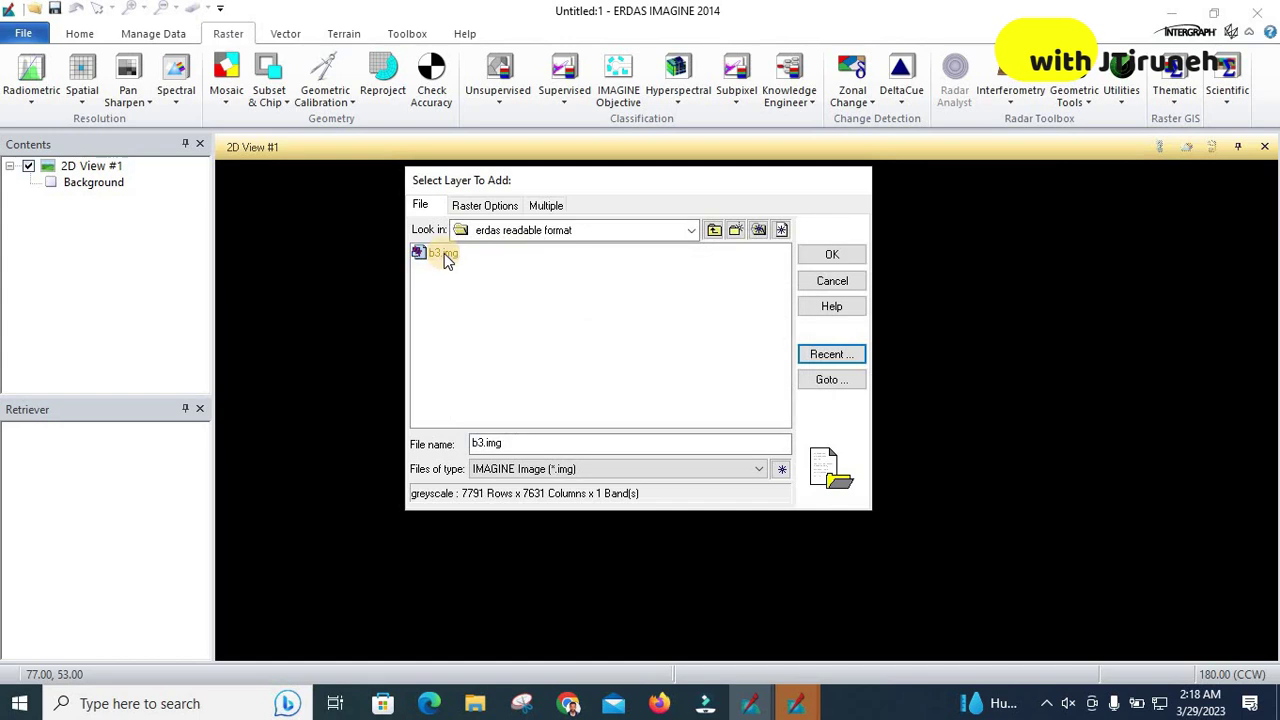
pyautogui.click(430, 256)
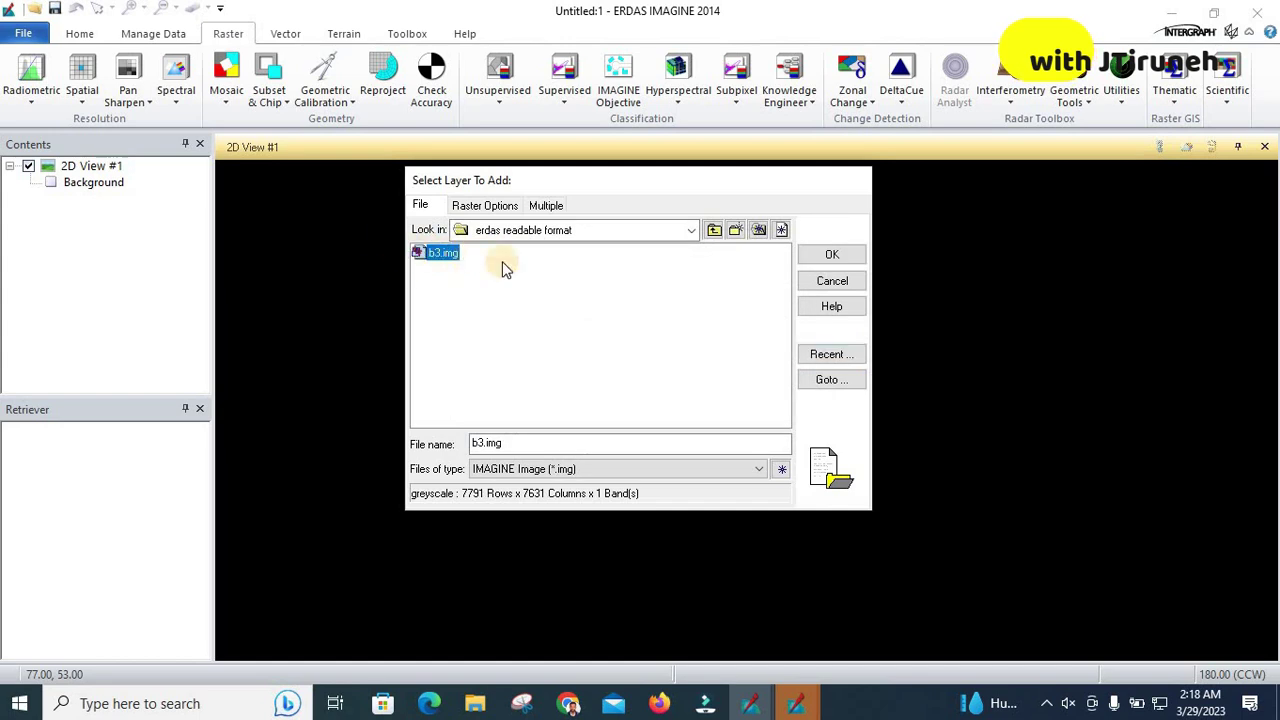
pyautogui.click(828, 256)
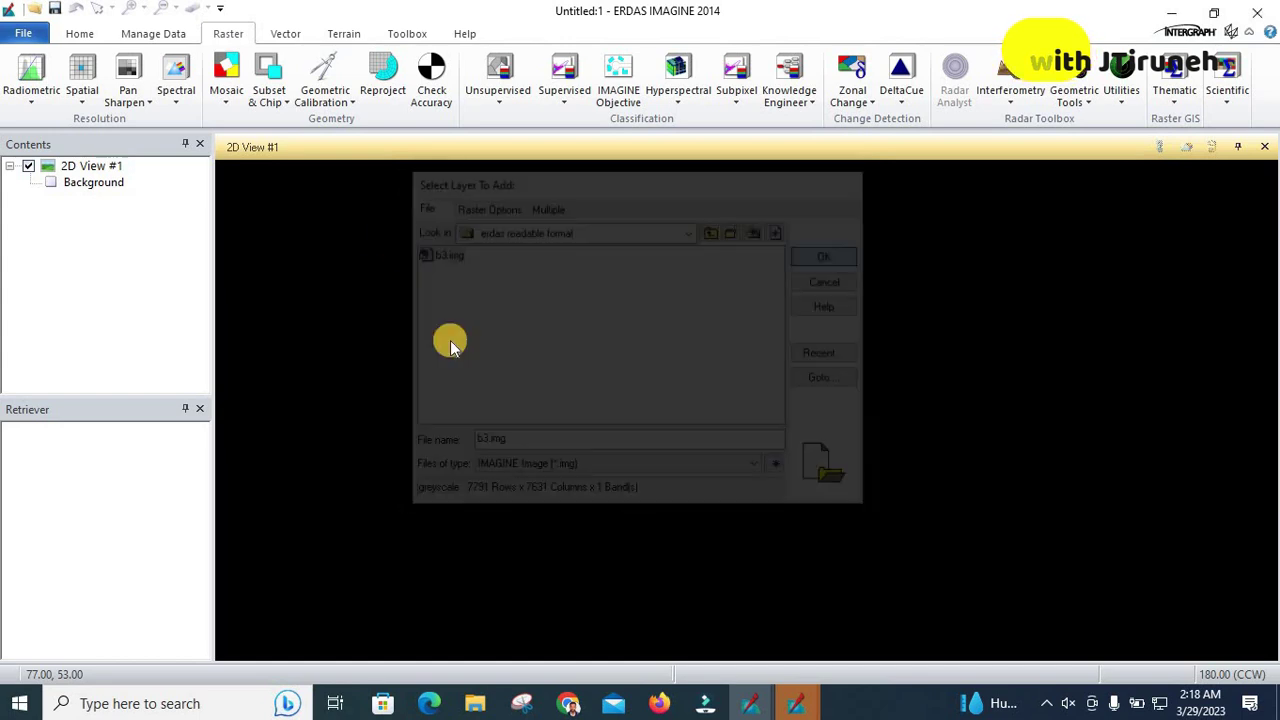
# Fit the b3.img image to the frame, zoom in and out, and retry the AutoSave warning.
pyautogui.click(88, 33)
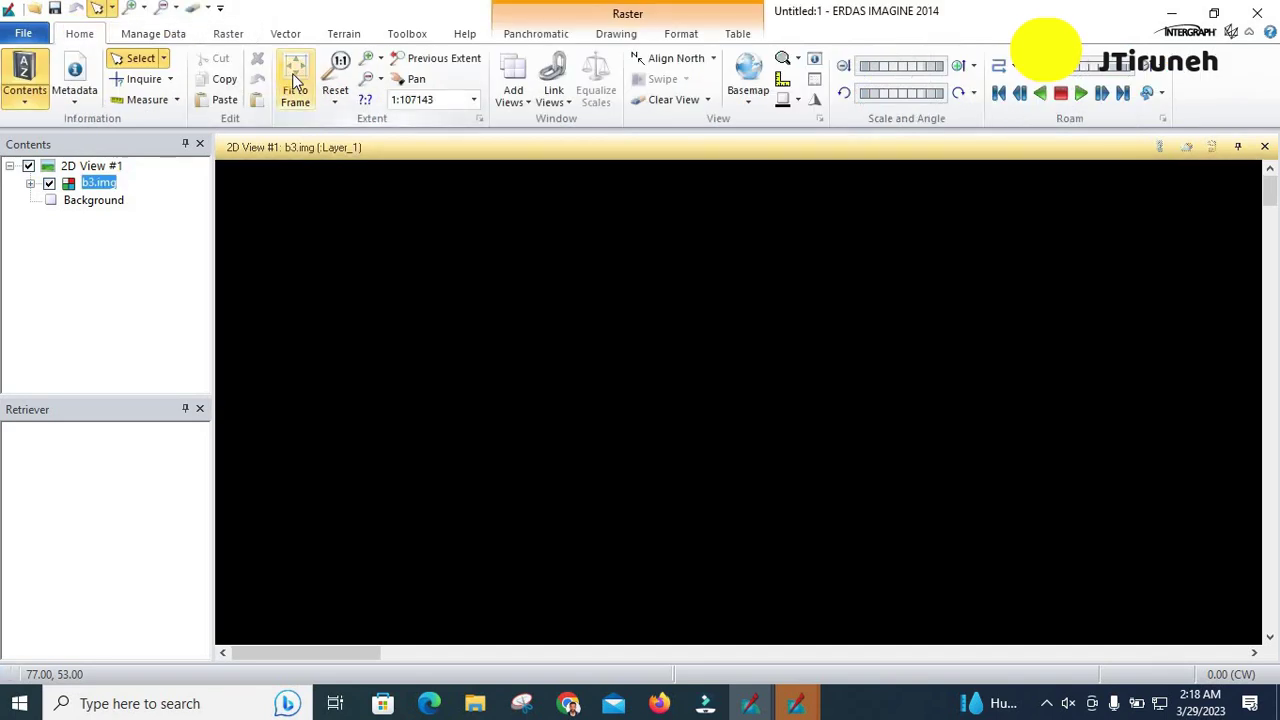
pyautogui.click(294, 82)
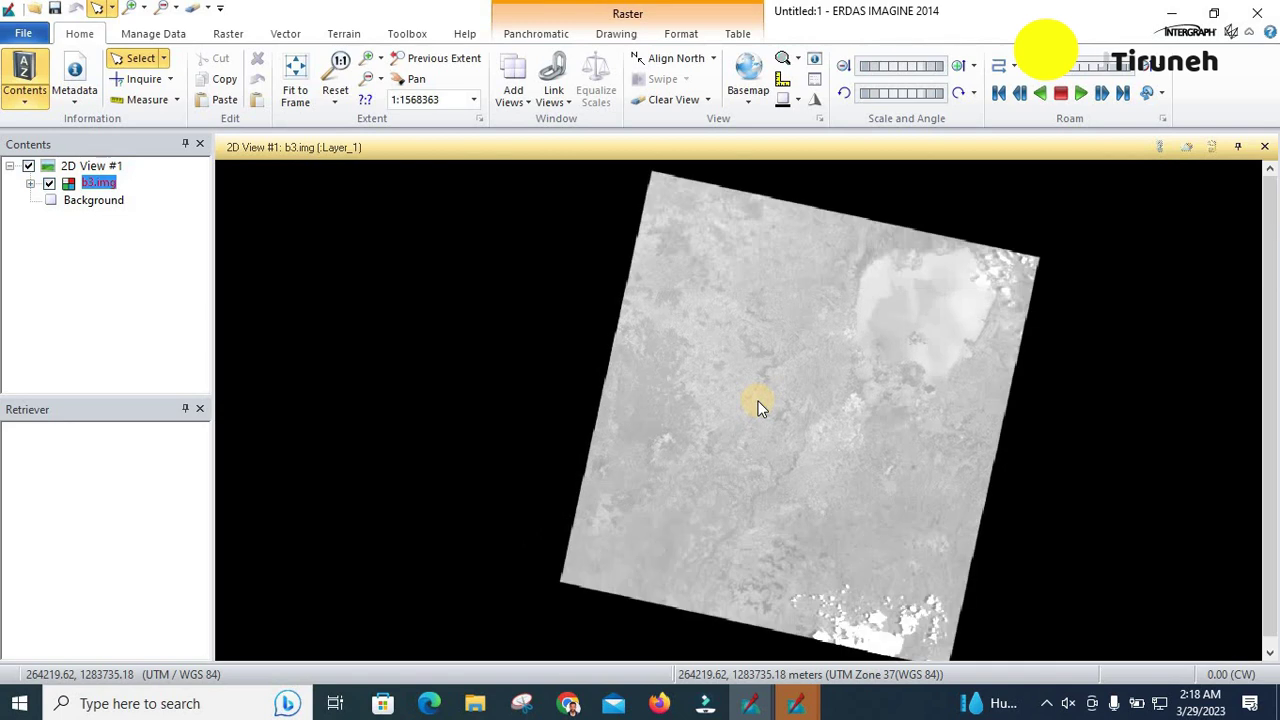
pyautogui.scroll(2, 758, 401)
pyautogui.scroll(-3, 758, 401)
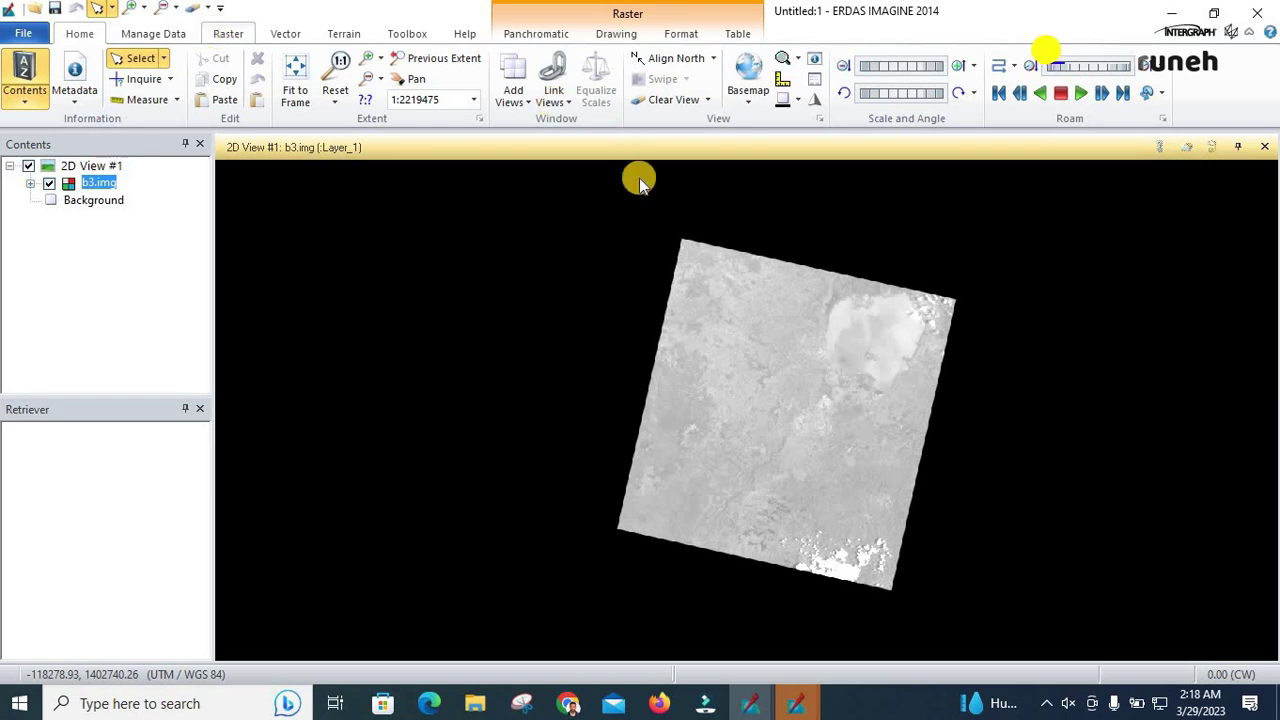
pyautogui.click(698, 436)
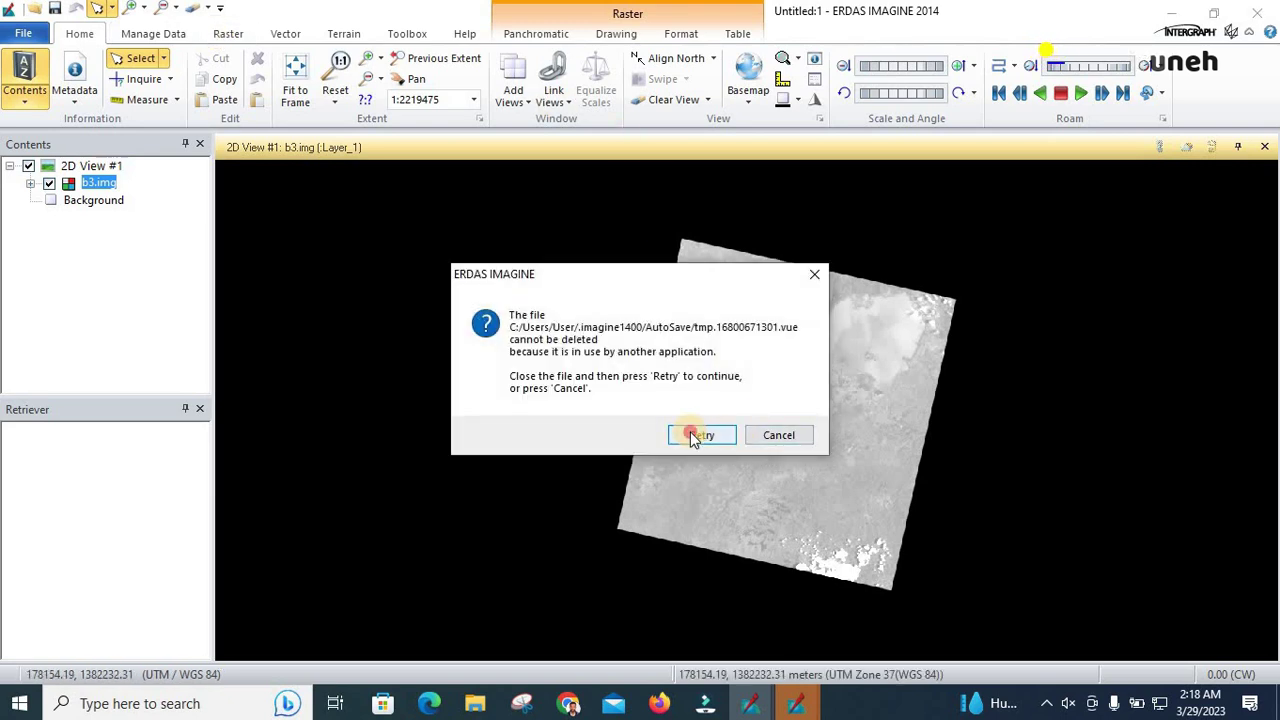